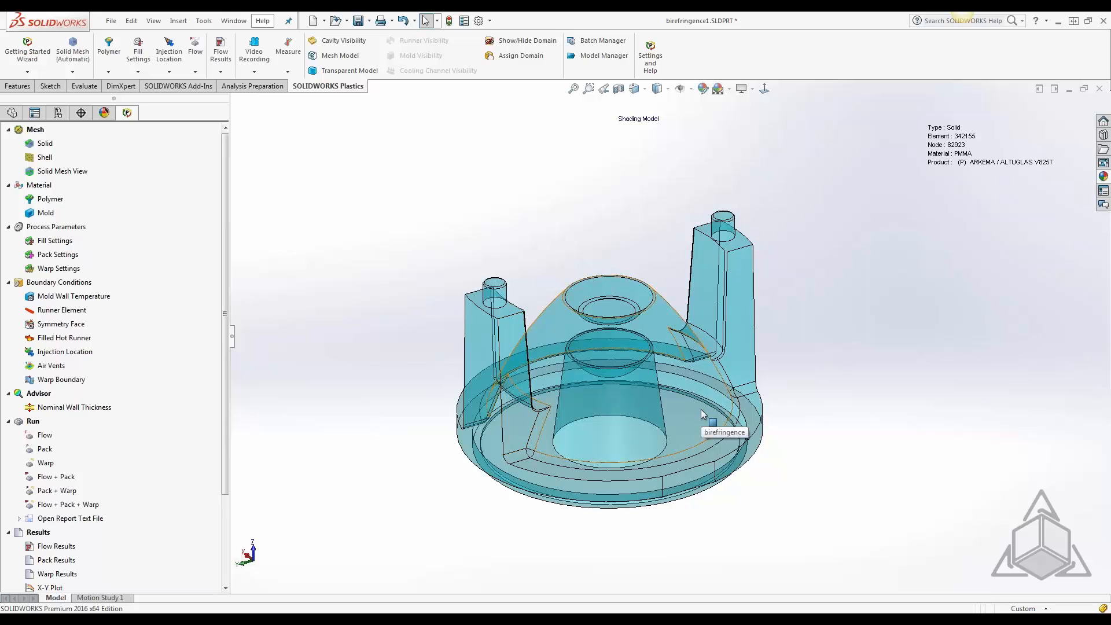
# Open the polymer database for the part and look at the ARKEMA / ALTUGLAS V825T entry in the PMMA family
pyautogui.moveTo(701, 411); pyautogui.dragTo(702, 439, button='middle')
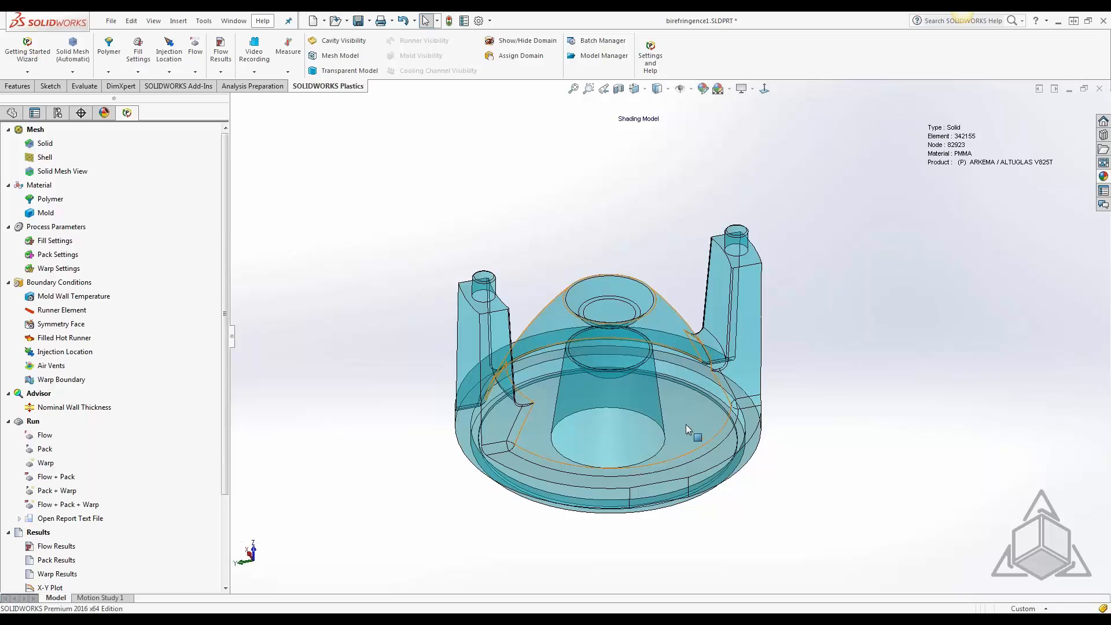
pyautogui.moveTo(638, 402)
pyautogui.mouseDown(button='middle')
pyautogui.moveTo(658, 433)
pyautogui.moveTo(786, 451)
pyautogui.moveTo(804, 436)
pyautogui.moveTo(631, 408)
pyautogui.moveTo(646, 394)
pyautogui.mouseUp(button='middle')
pyautogui.scroll(3, 640, 405)
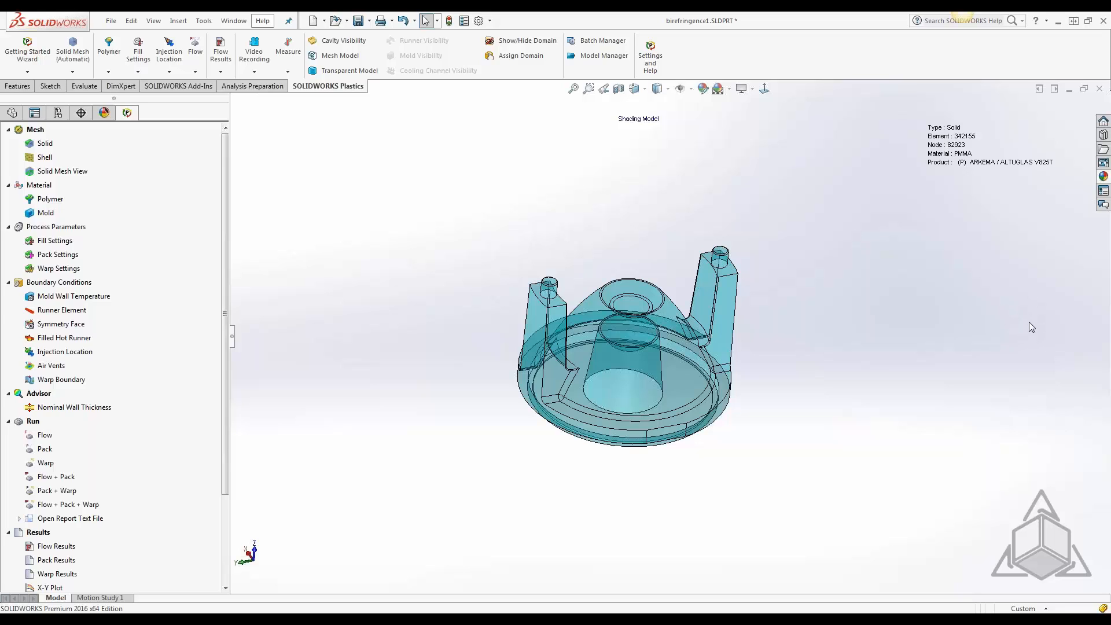
pyautogui.rightClick(48, 201)
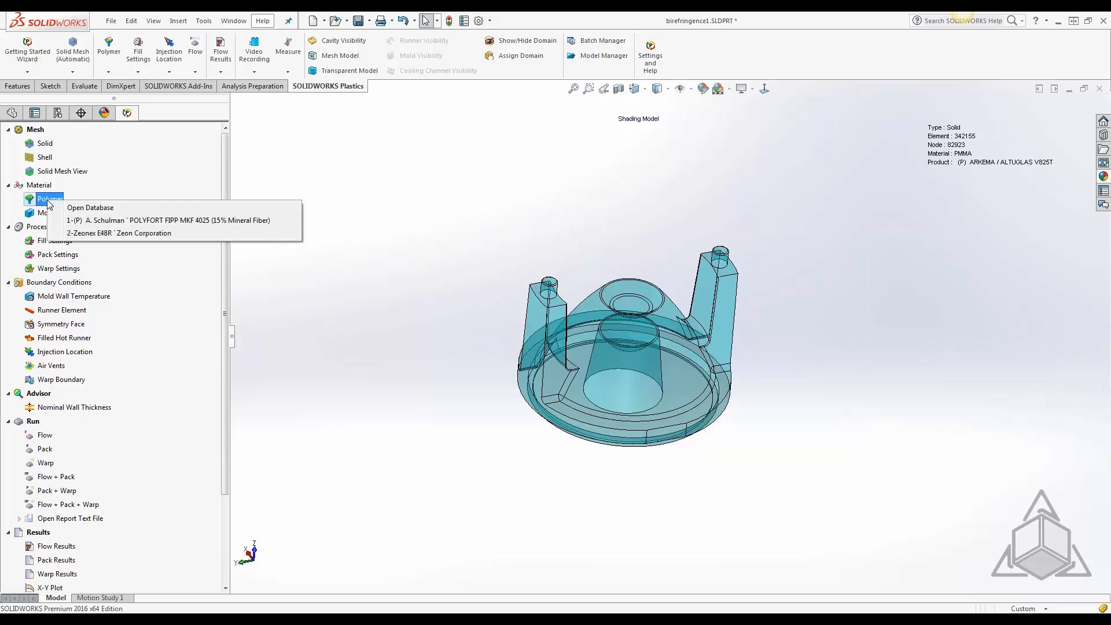
pyautogui.click(108, 208)
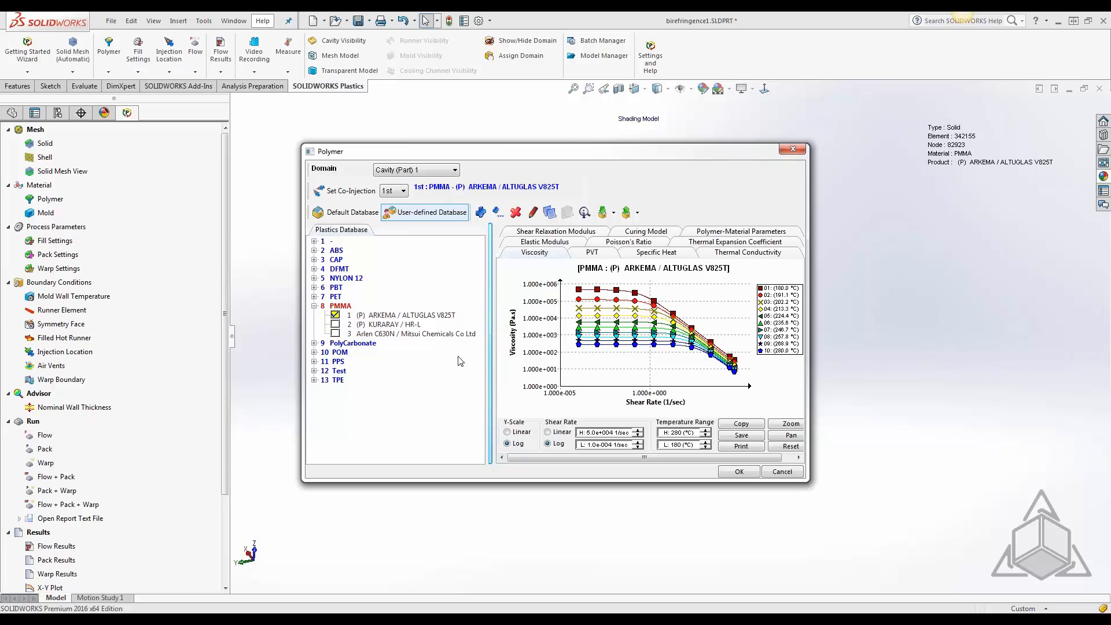
pyautogui.rightClick(384, 316)
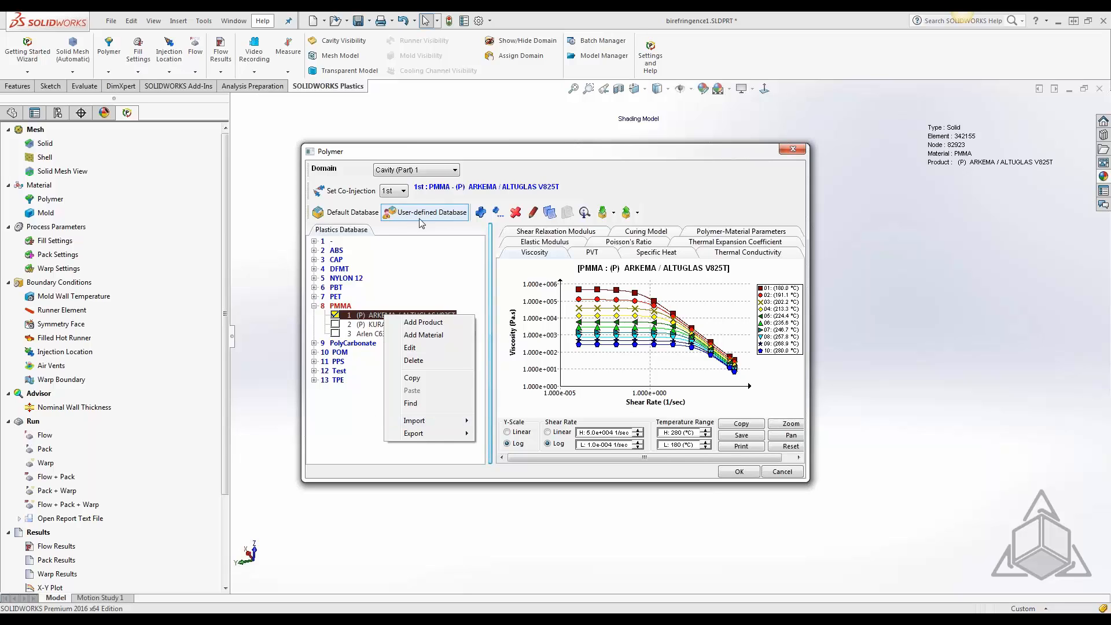
pyautogui.click(355, 446)
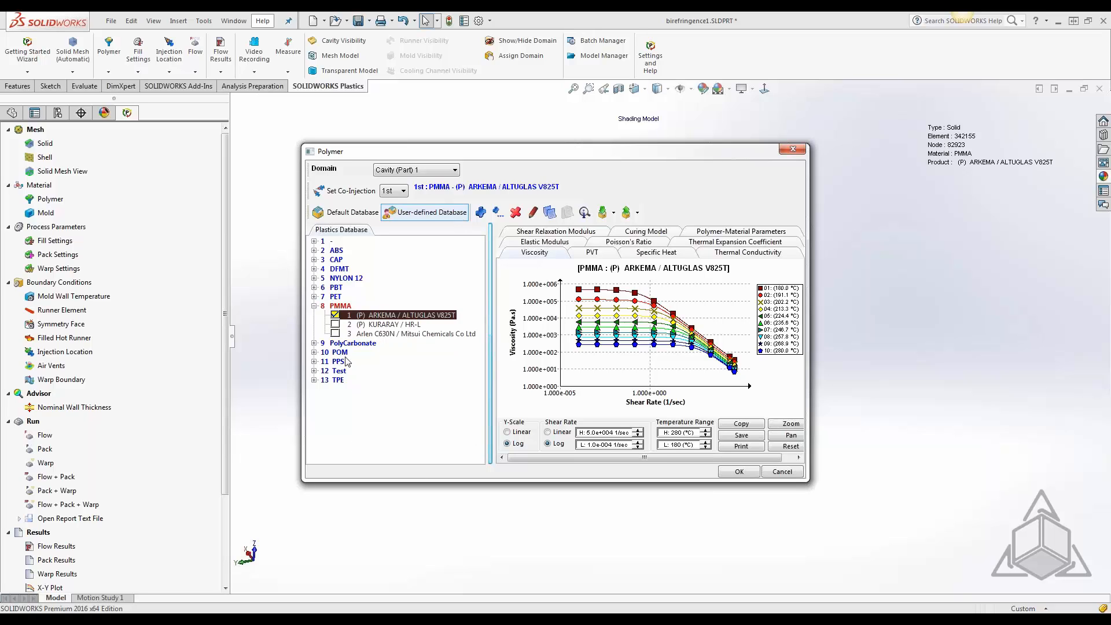
# Switch to the default plastics database and choose Bayer / APEC HT DP 1-9339-5 from the PC family
pyautogui.click(354, 213)
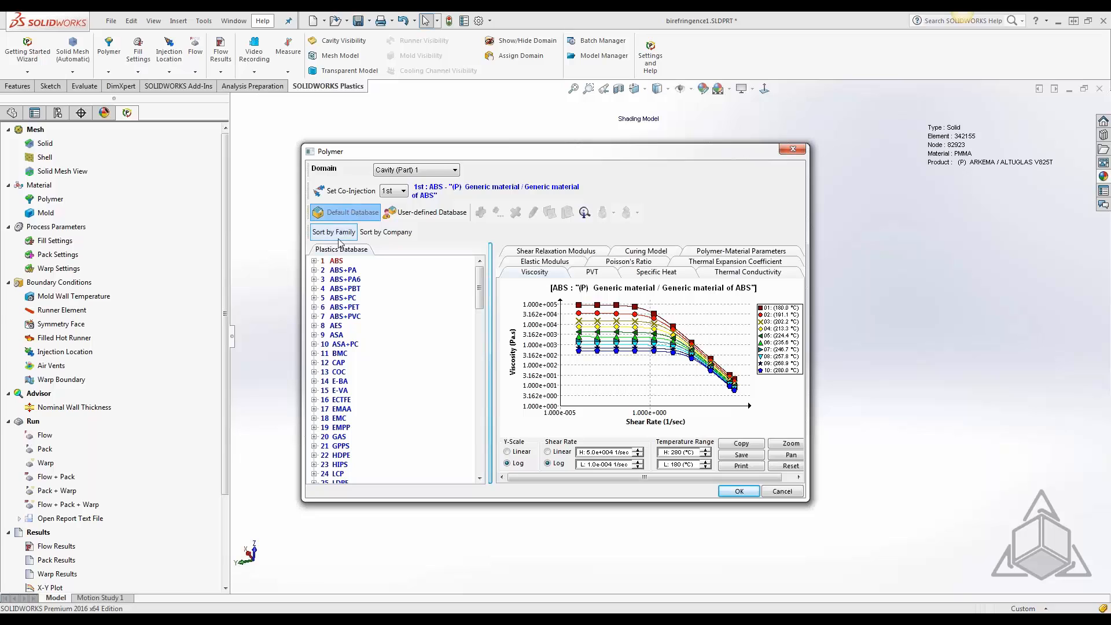
pyautogui.click(314, 261)
pyautogui.click(314, 261)
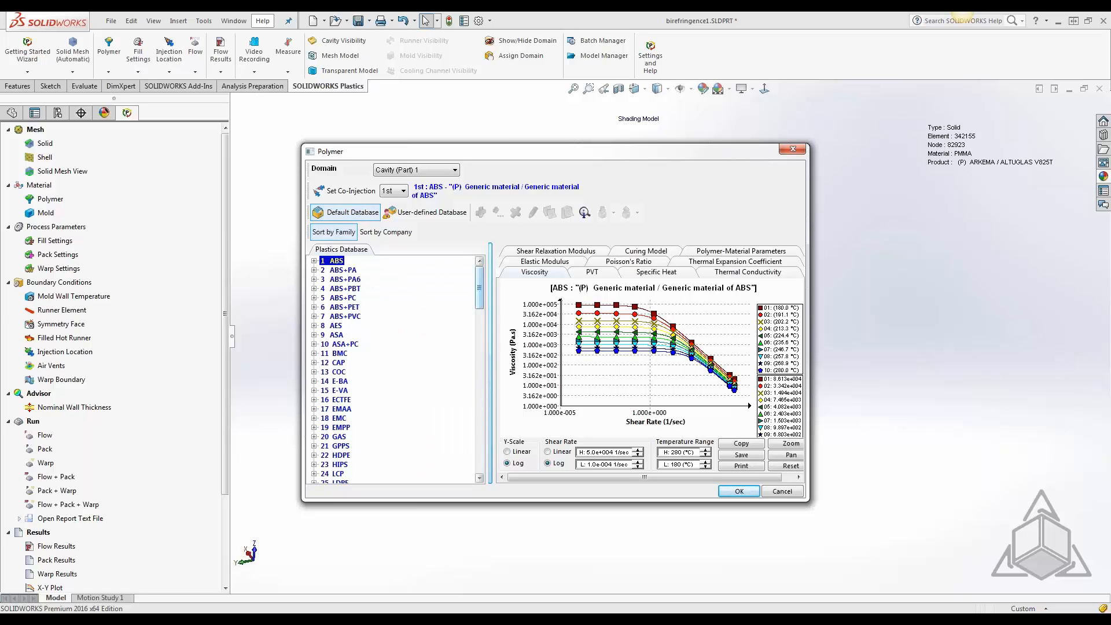
pyautogui.moveTo(478, 288); pyautogui.dragTo(478, 317)
pyautogui.scroll(-9, 411, 371)
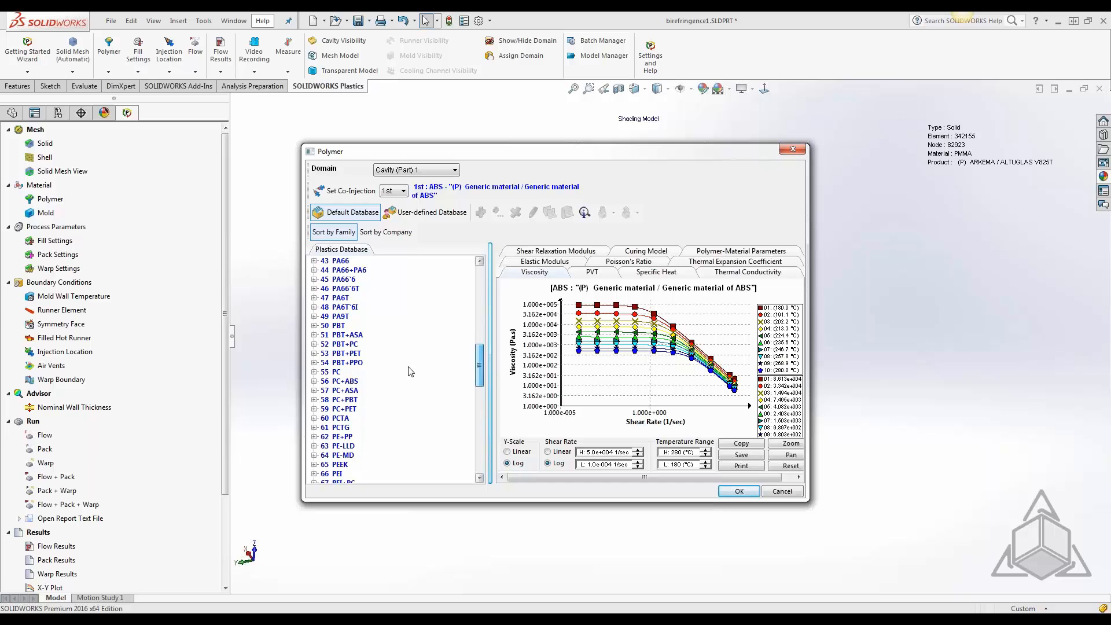
pyautogui.click(314, 372)
pyautogui.click(393, 282)
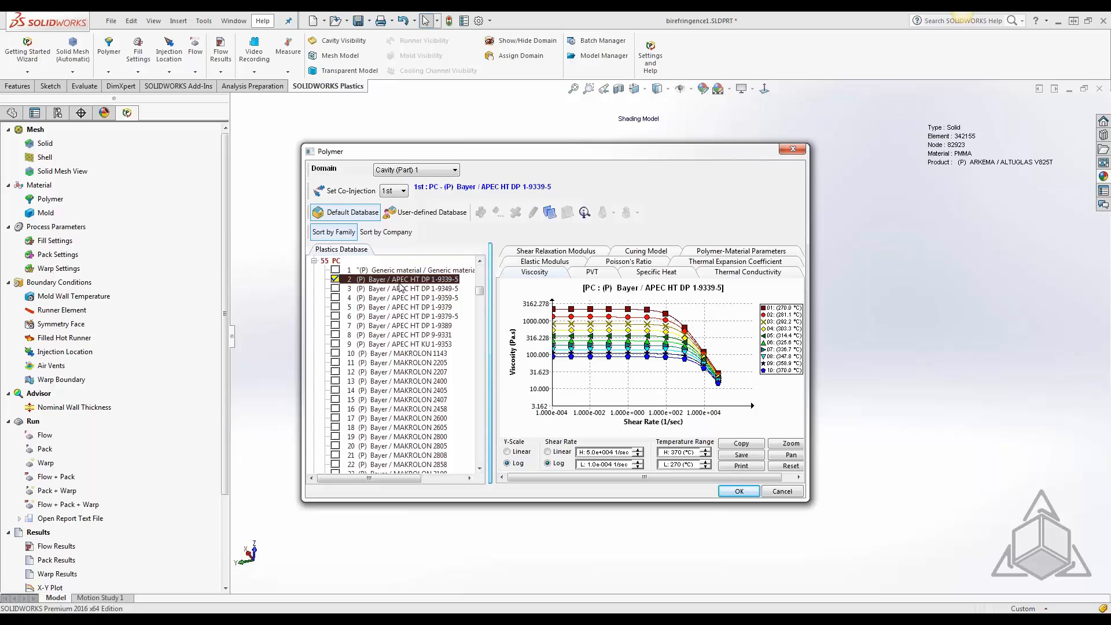
# Examine the selected PC grade's polymer-material parameters, including the stress optical coefficient, in an enlarged Polymer dialog
pyautogui.click(711, 251)
pyautogui.moveTo(794, 311); pyautogui.dragTo(794, 346)
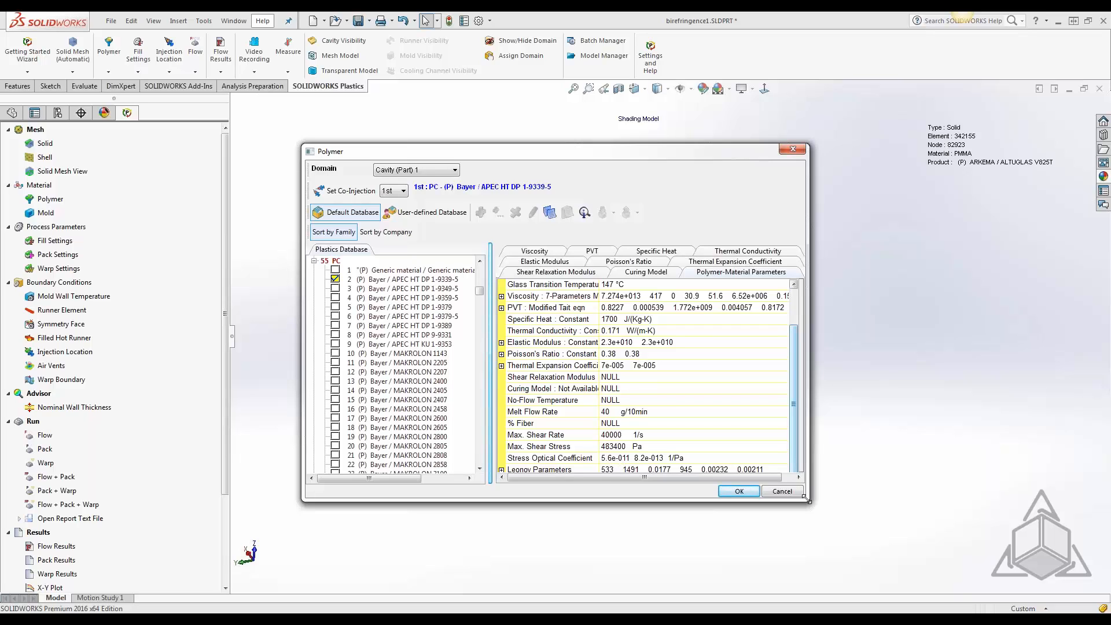
pyautogui.moveTo(807, 498); pyautogui.dragTo(875, 559)
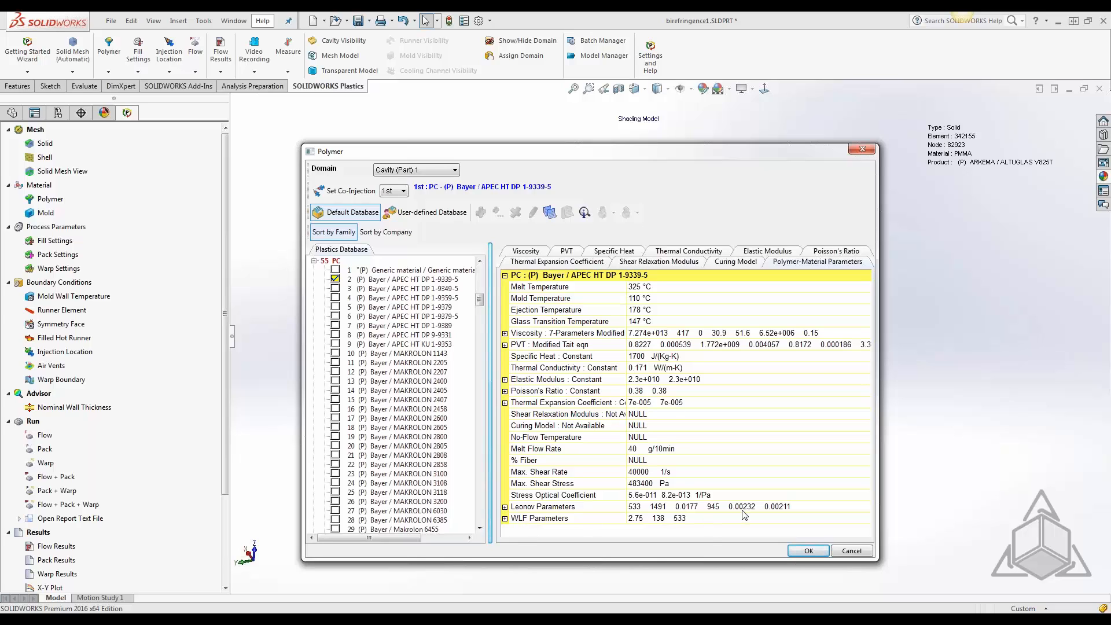
# Compare the stress optical, Leonov and WLF parameters of several Bayer APEC HT grades and the generic PC material
pyautogui.click(414, 297)
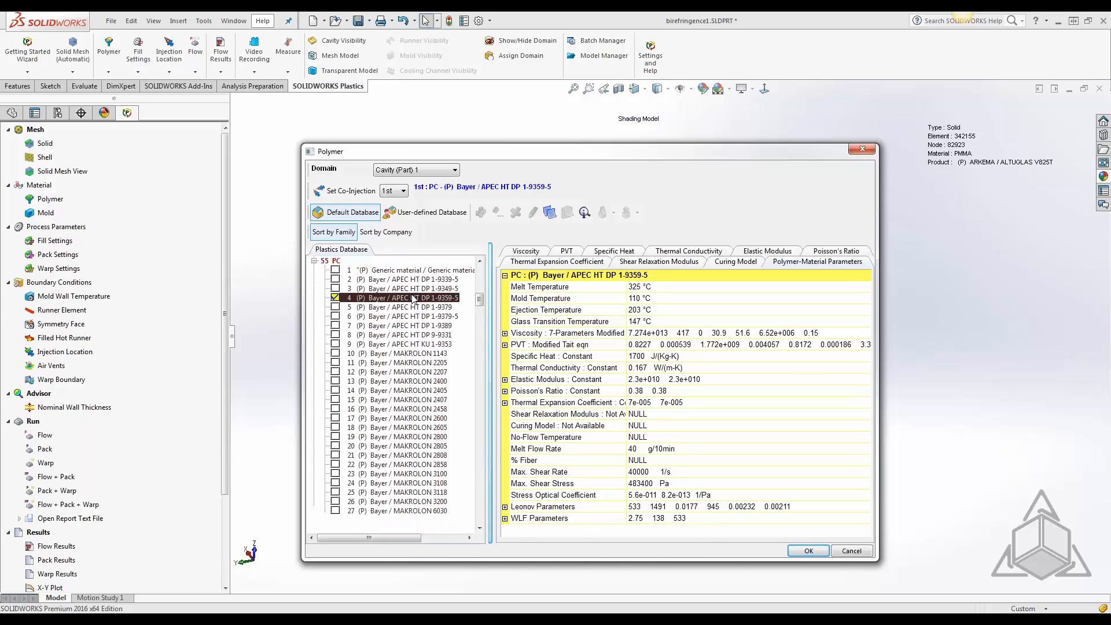
pyautogui.click(410, 307)
pyautogui.click(404, 317)
pyautogui.click(403, 334)
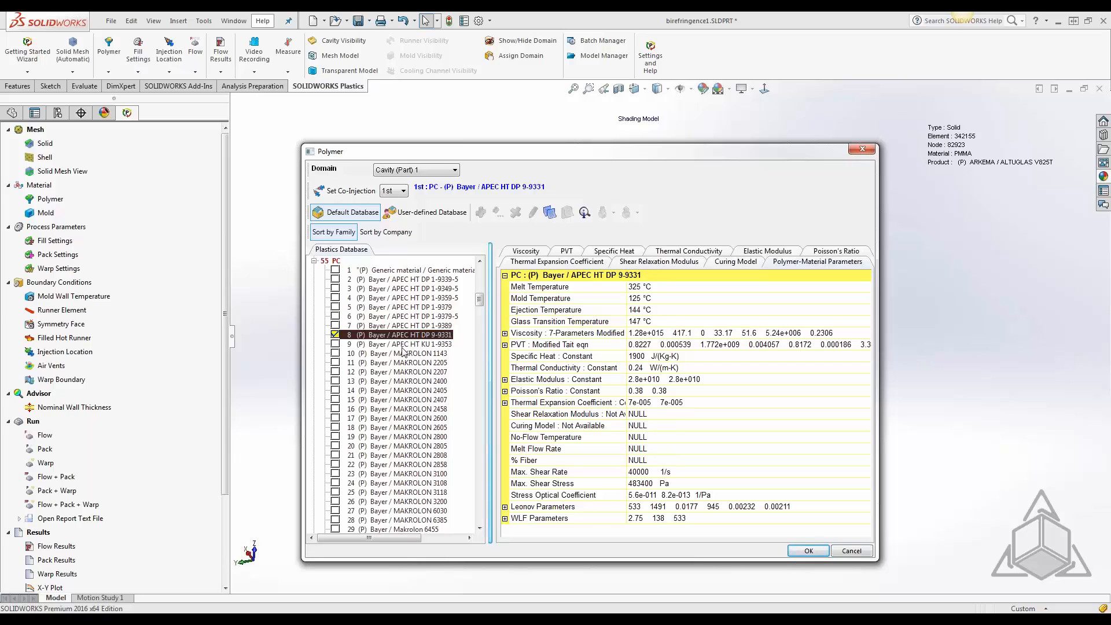
pyautogui.click(404, 326)
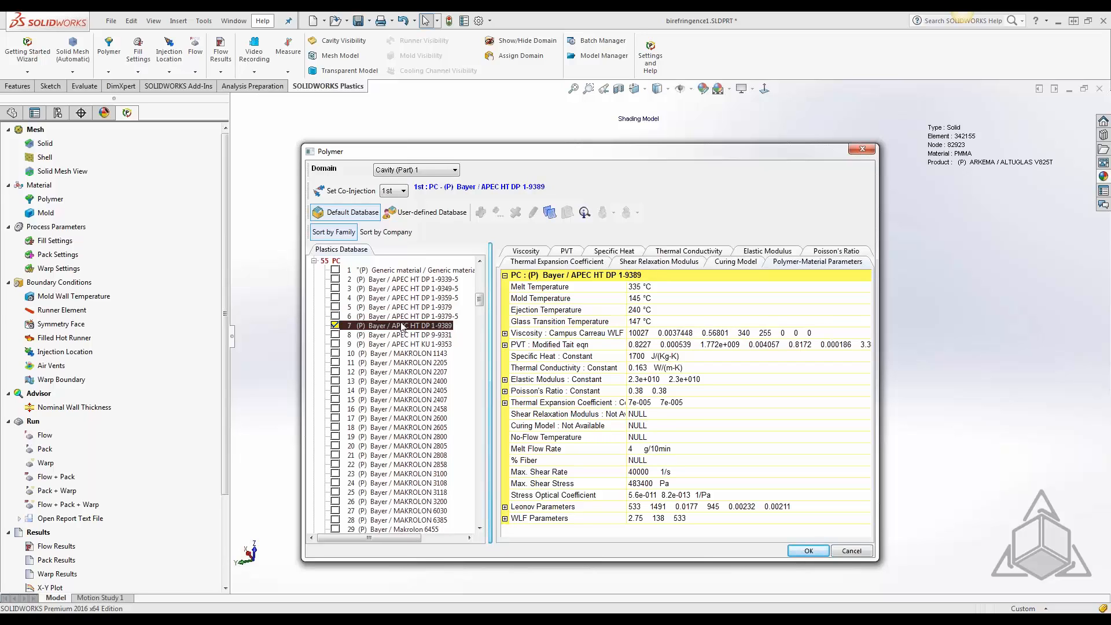
pyautogui.click(368, 272)
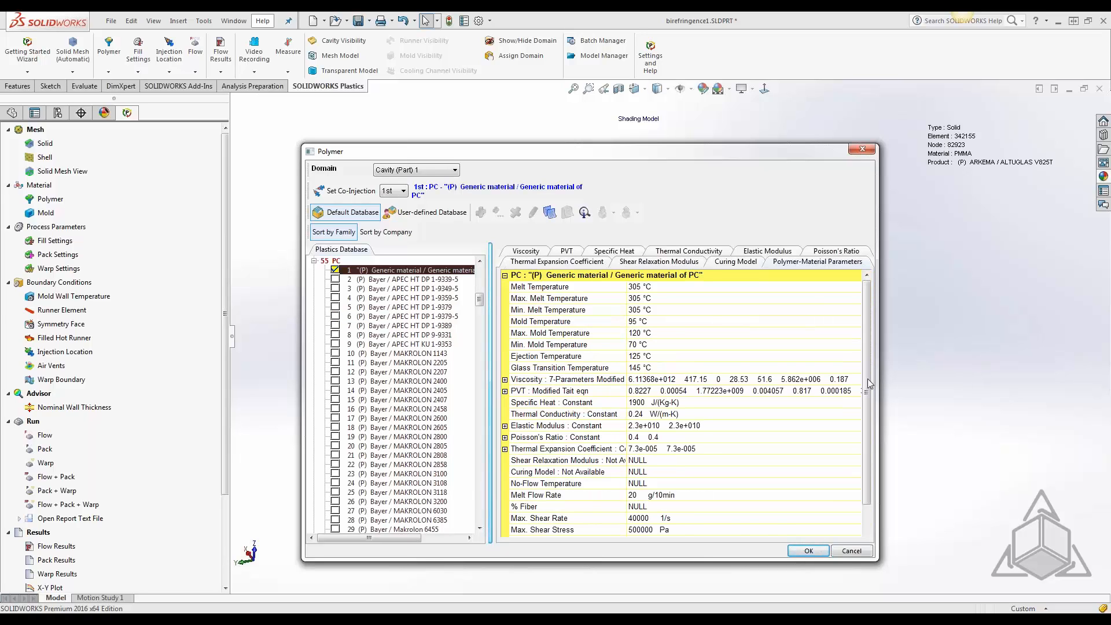
pyautogui.scroll(-1, 868, 383)
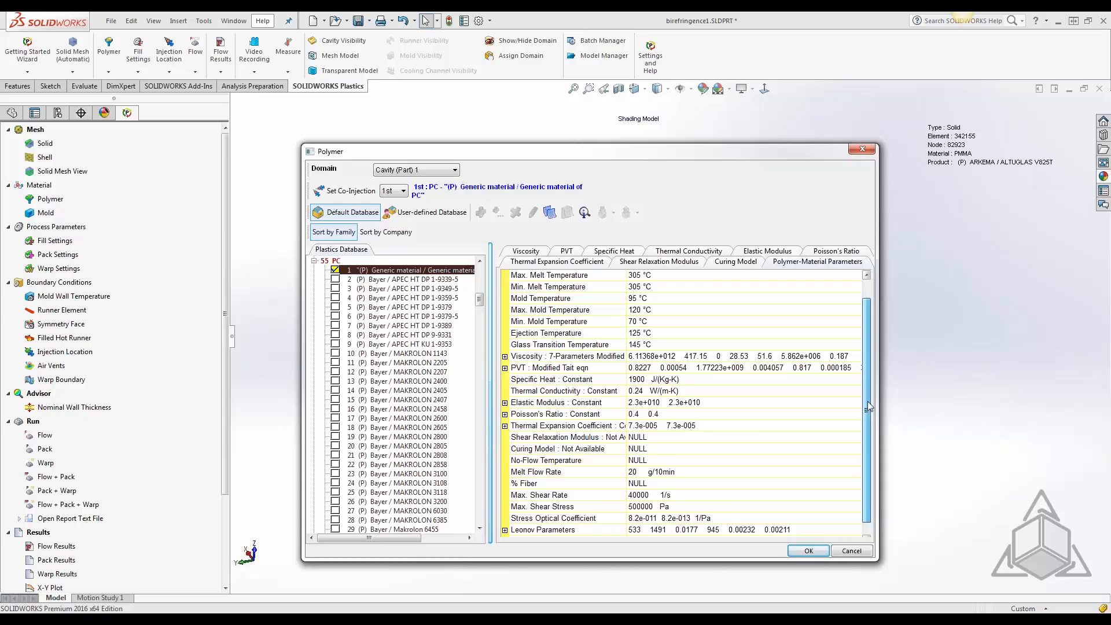
# Copy the Bayer / MAKROBLEND EC 800-1 material from the PC+PET family of the default database
pyautogui.click(313, 261)
pyautogui.click(338, 299)
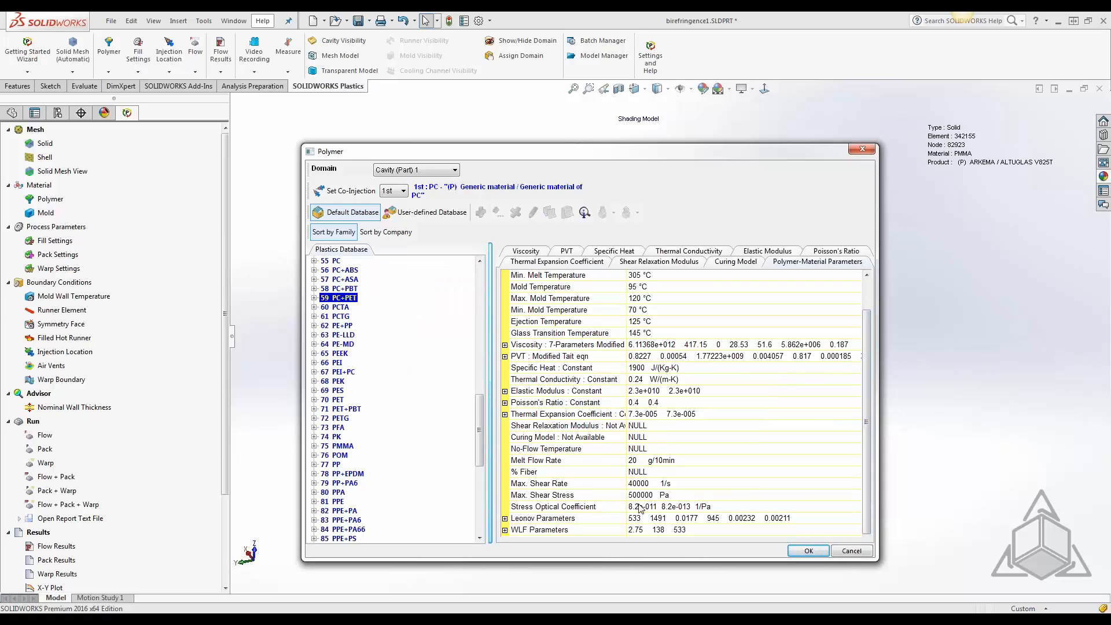
pyautogui.click(313, 298)
pyautogui.click(364, 308)
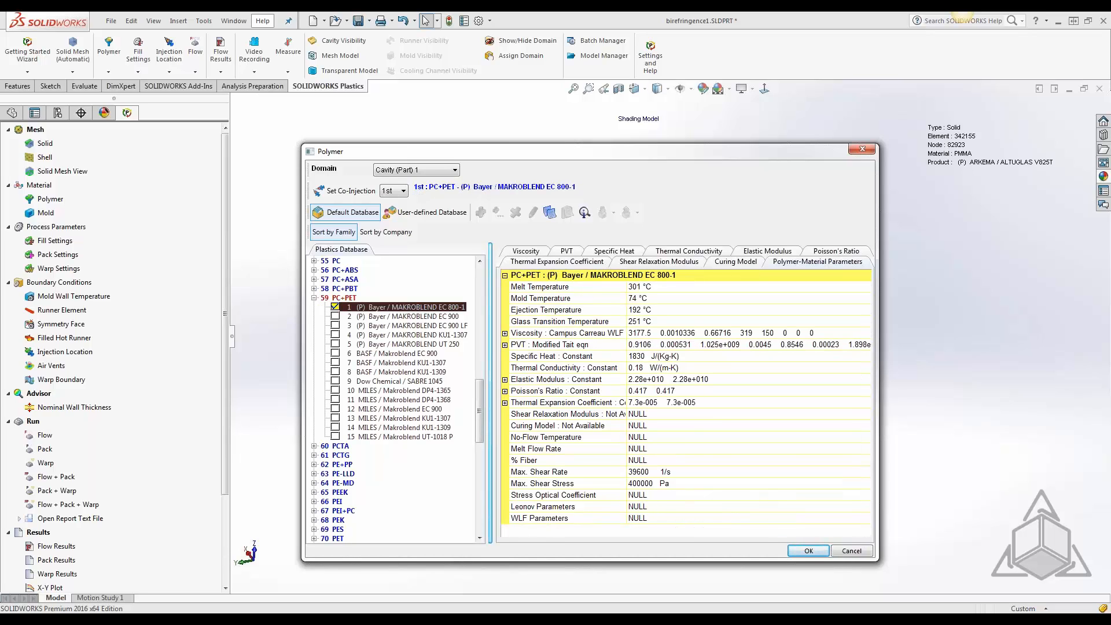
pyautogui.rightClick(377, 311)
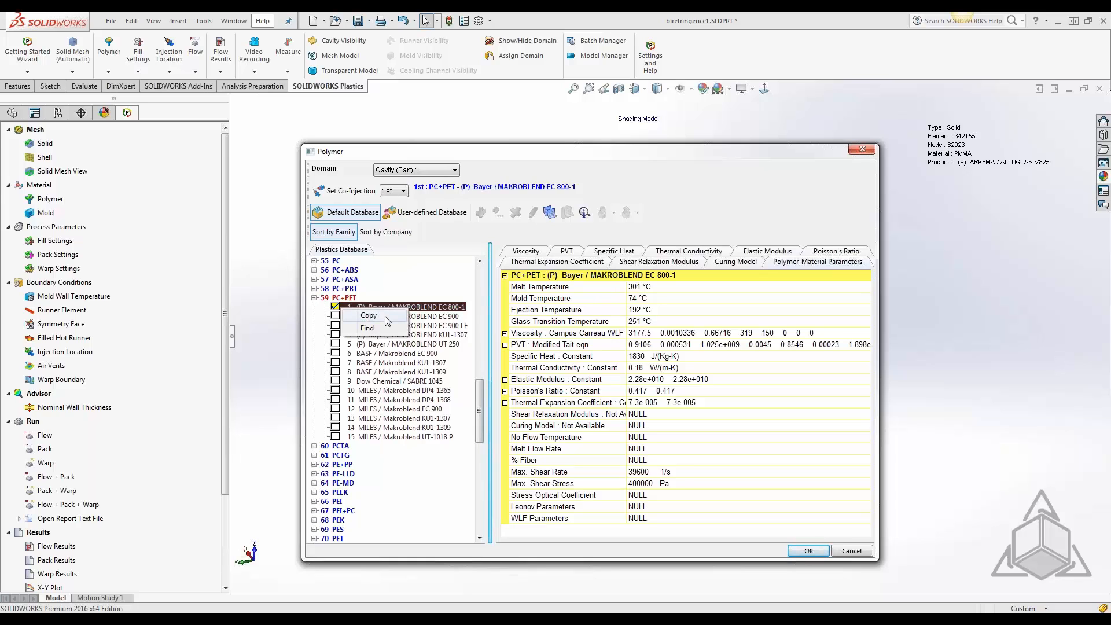
pyautogui.click(387, 315)
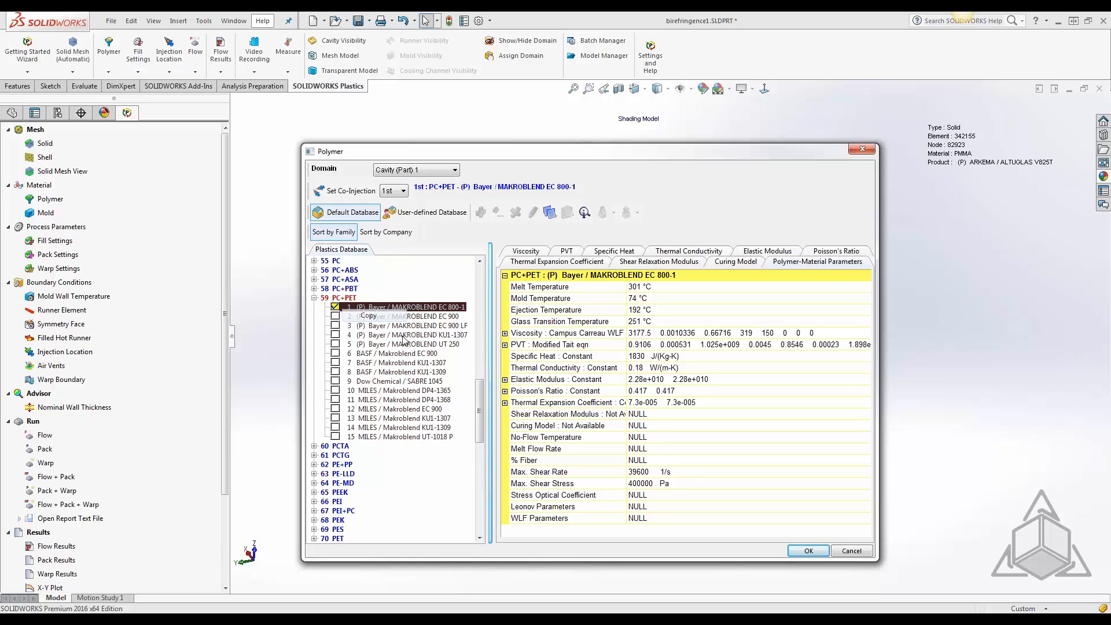
# Paste the copied material into the PMMA family of the user-defined database
pyautogui.click(425, 212)
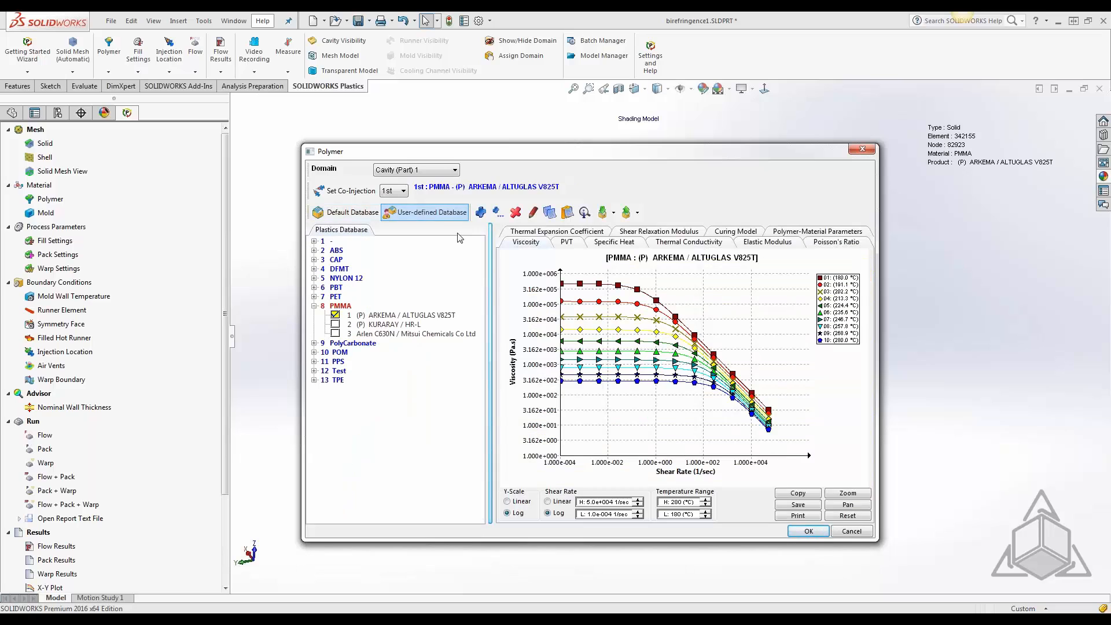
pyautogui.click(314, 306)
pyautogui.rightClick(339, 399)
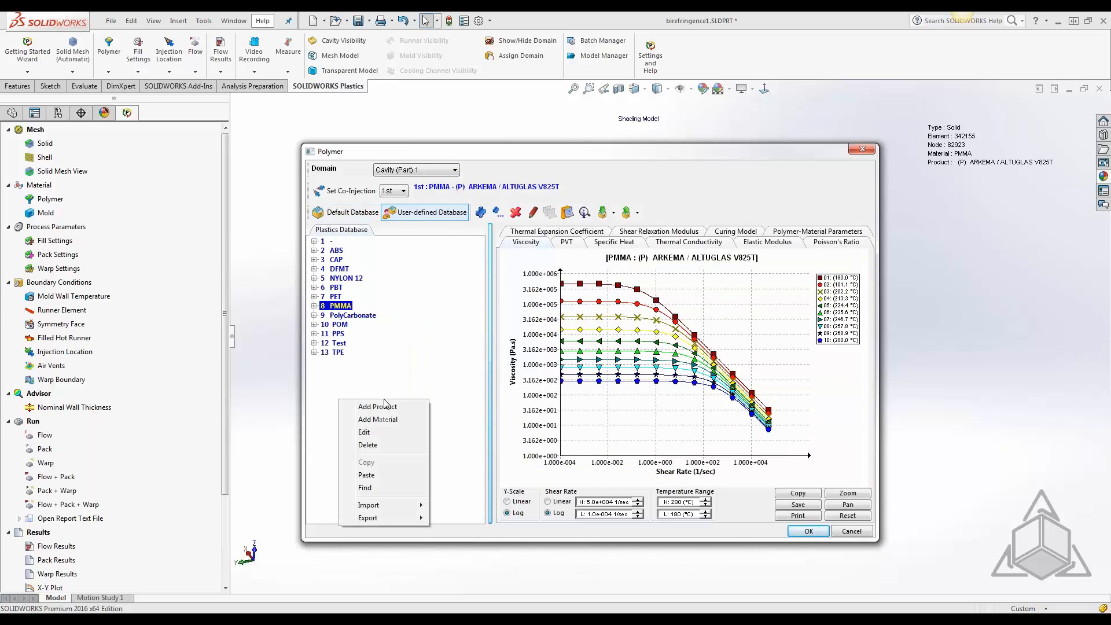
pyautogui.click(366, 475)
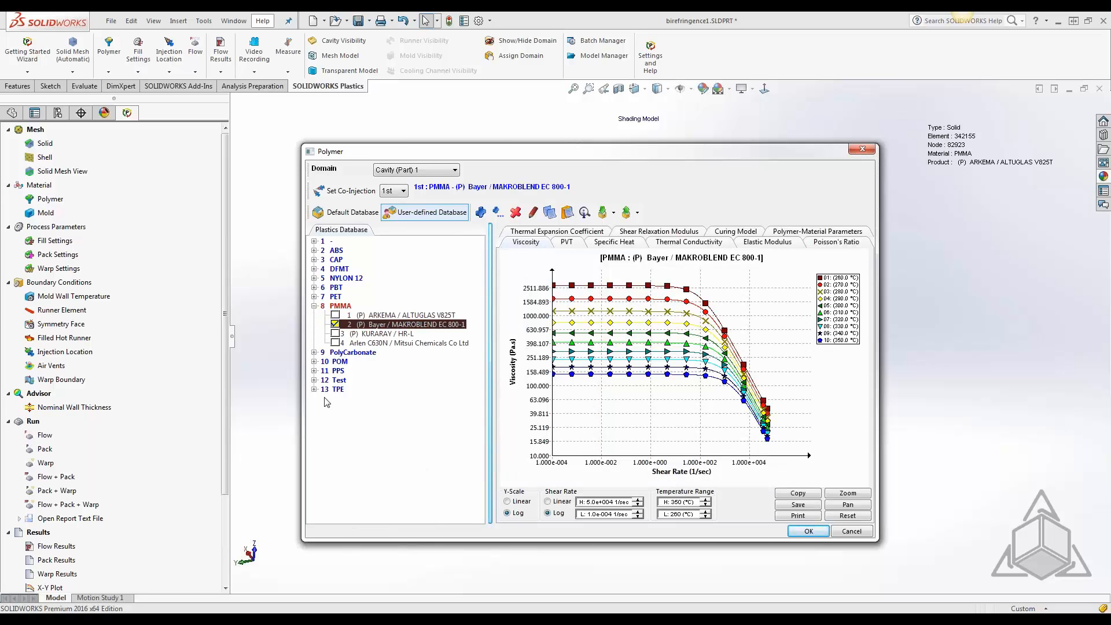
# Compare the Bayer / MAKROBLEND EC 800-1 entry in the default database with its copy in the user-defined database
pyautogui.rightClick(402, 327)
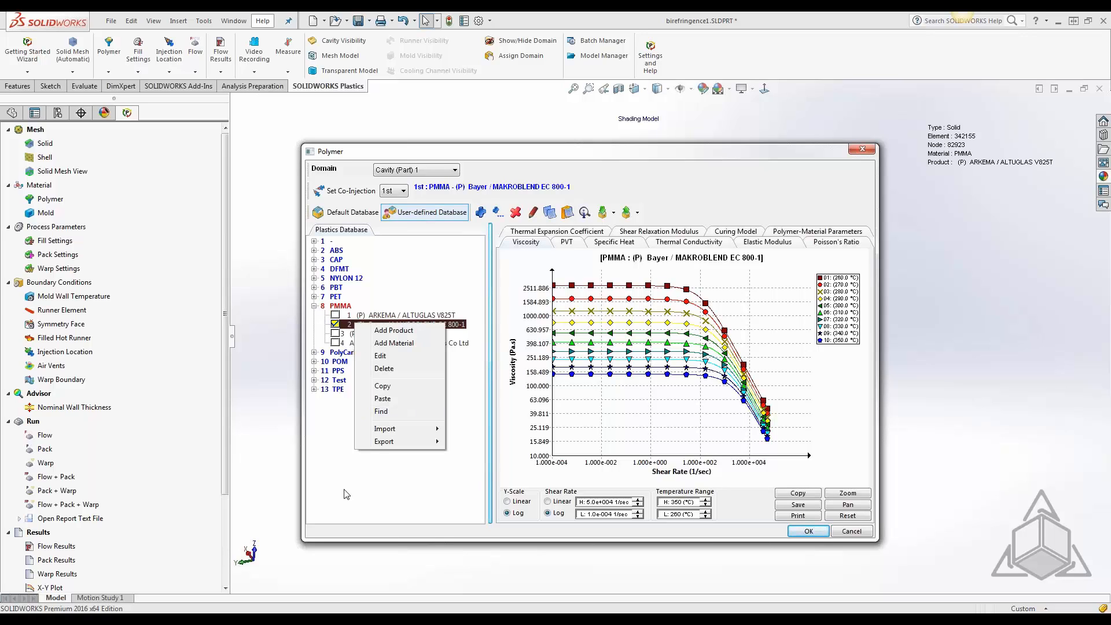
pyautogui.click(332, 435)
pyautogui.click(347, 212)
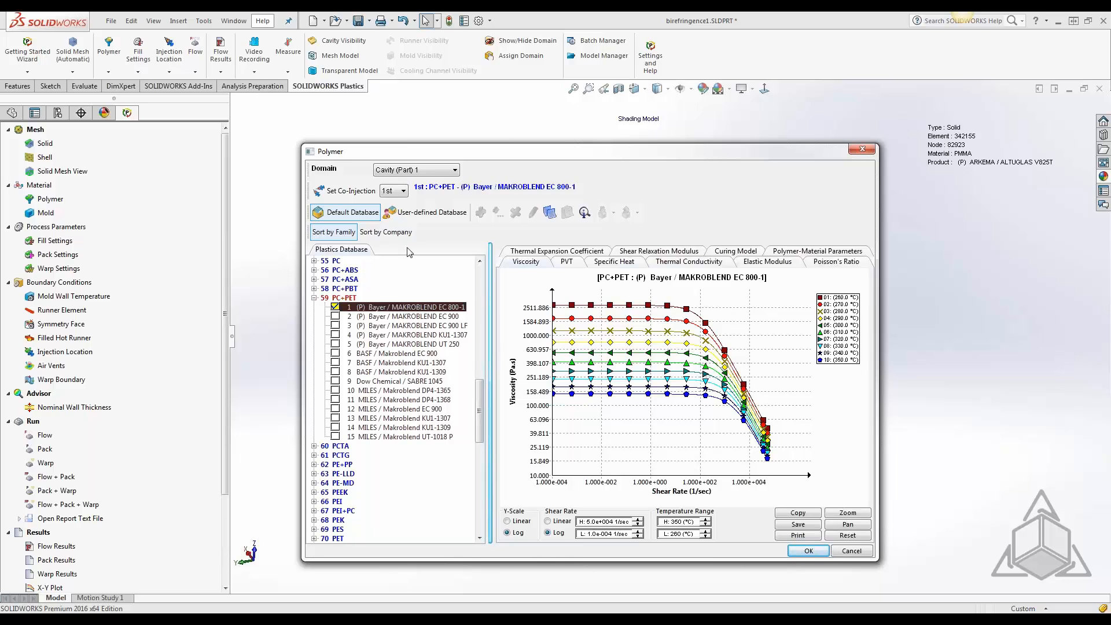
pyautogui.click(413, 215)
# Open the user-defined Bayer / MAKROBLEND EC 800-1 product for editing and set its viscoelastic option to the Leonov Viscoelastic Model
pyautogui.click(382, 327)
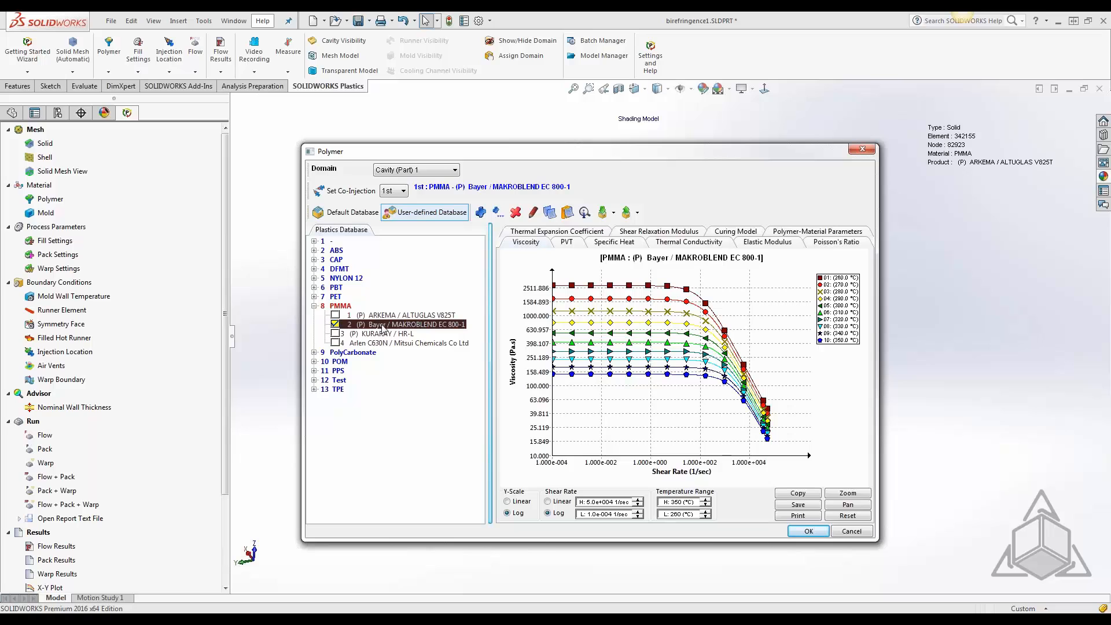
pyautogui.rightClick(382, 328)
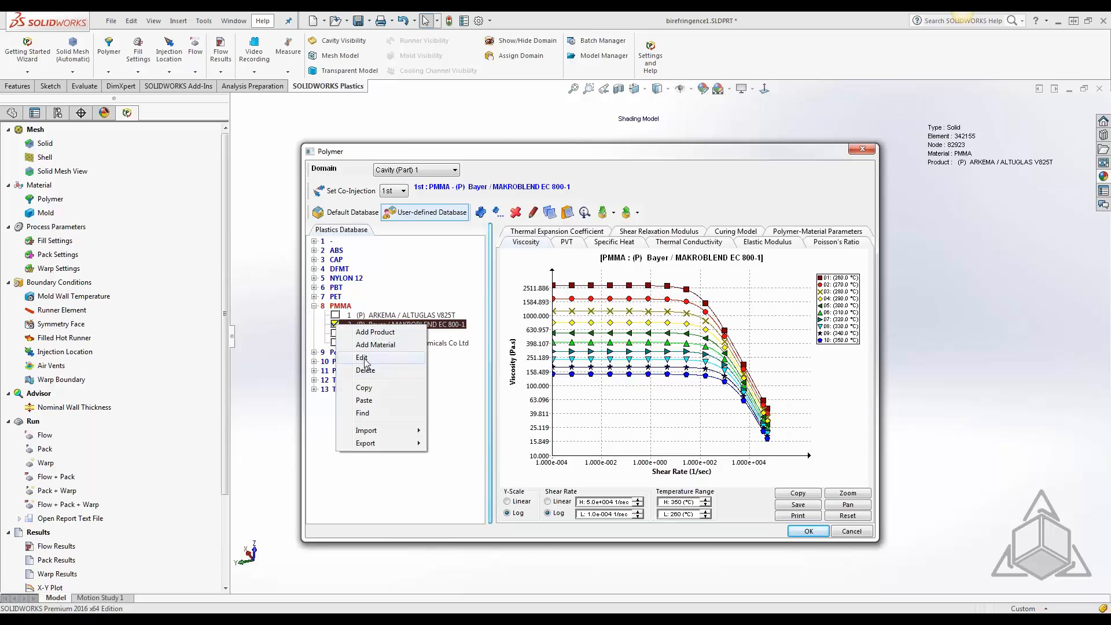
pyautogui.click(368, 361)
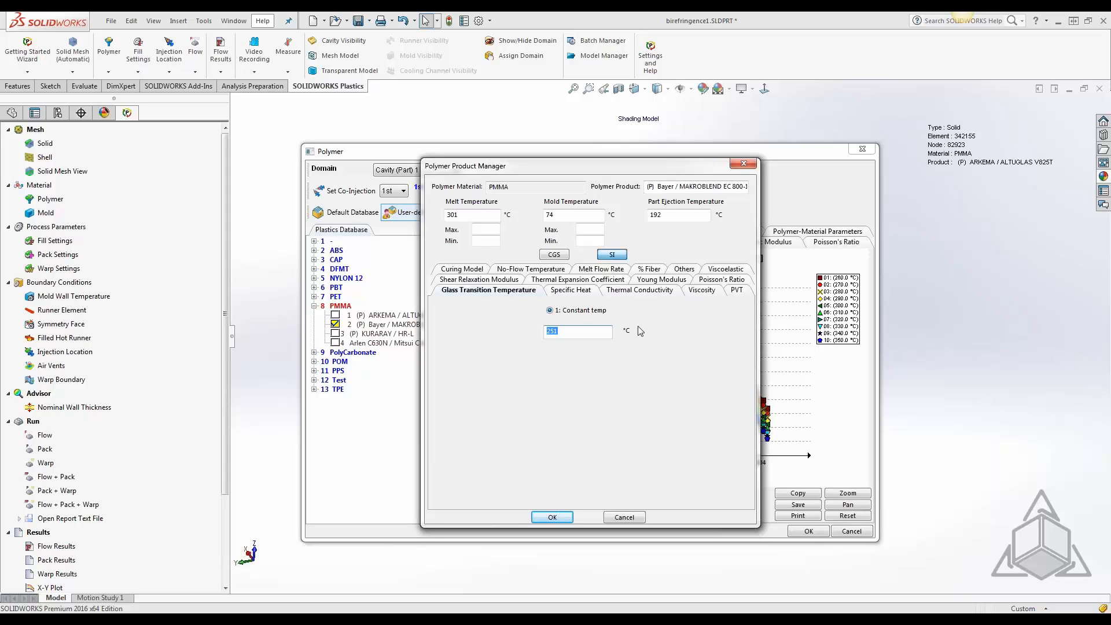
pyautogui.click(727, 271)
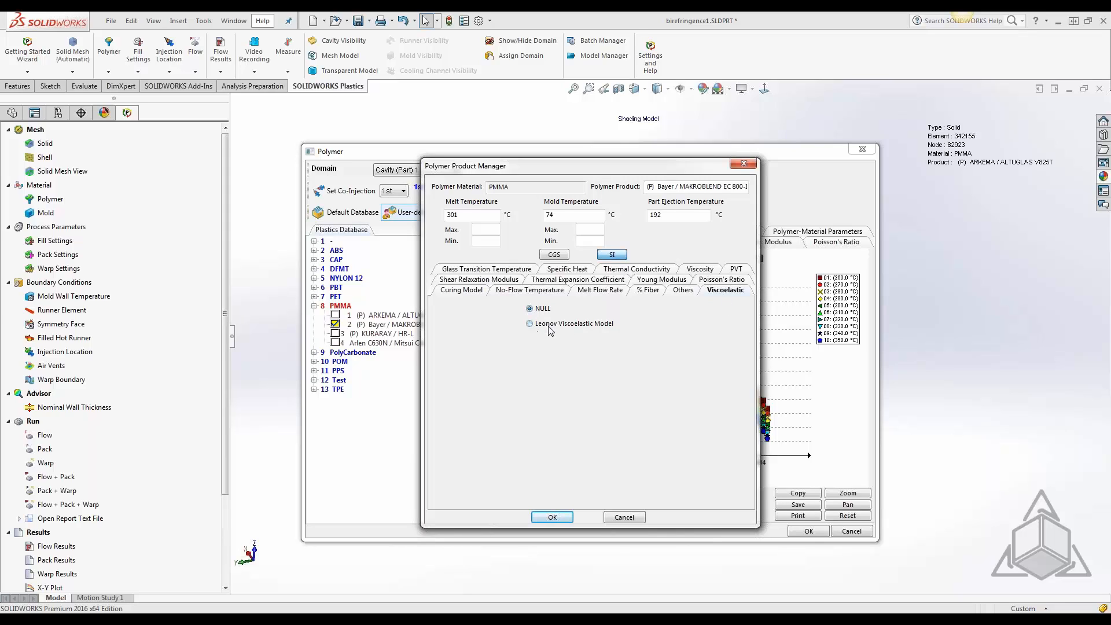
pyautogui.click(529, 324)
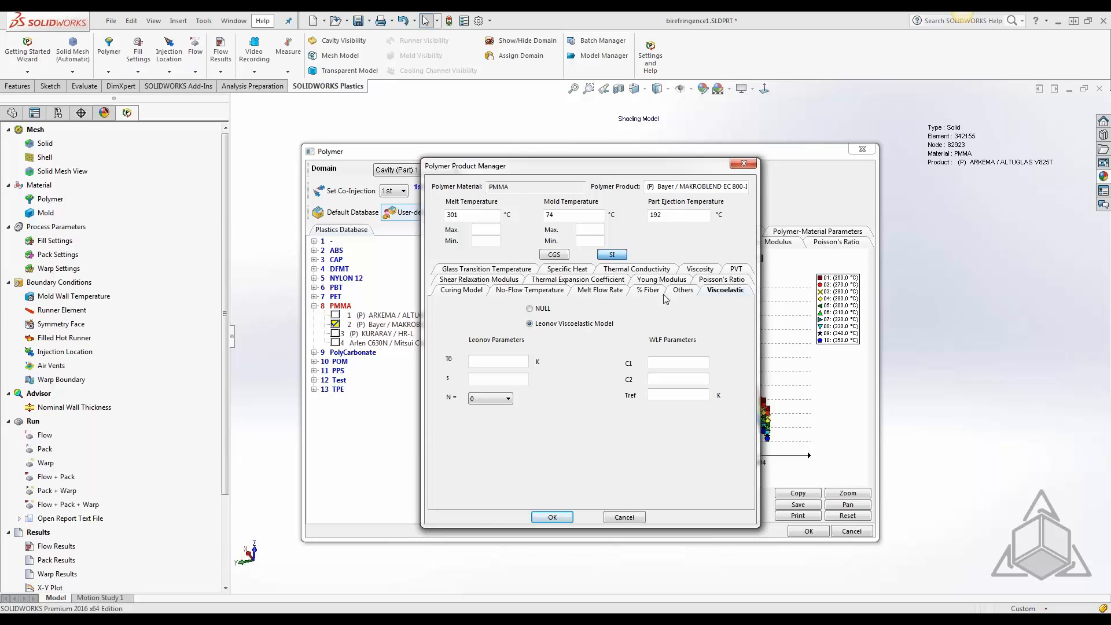
# Examine the product's stress optical coefficient fields above and below Tg, and close the product editor and Polymer dialog without applying changes
pyautogui.click(681, 291)
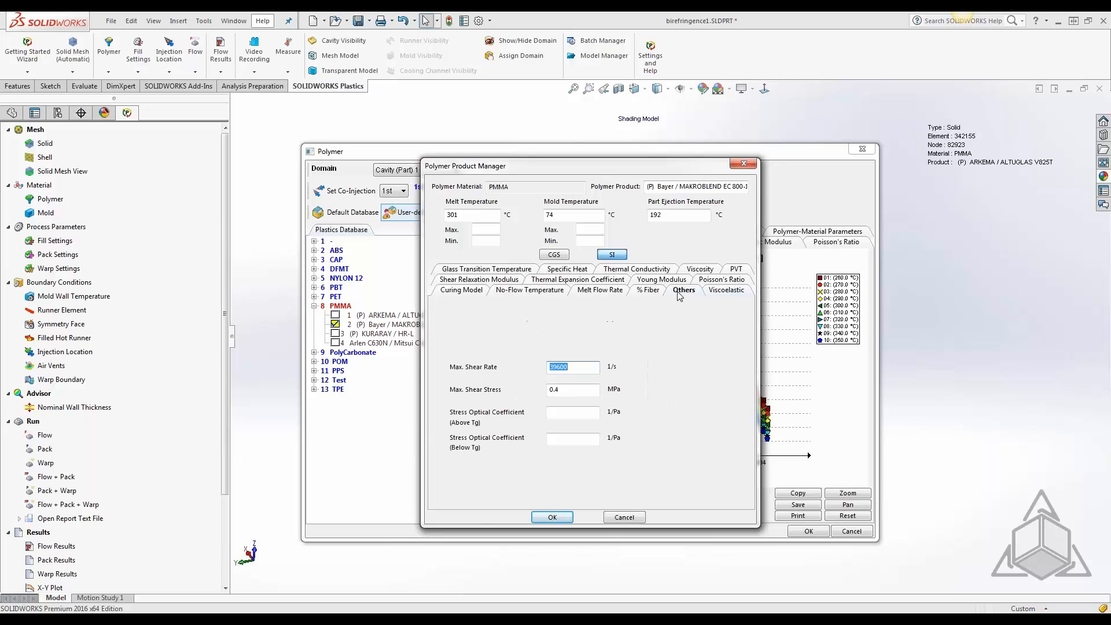
pyautogui.click(578, 413)
pyautogui.click(624, 520)
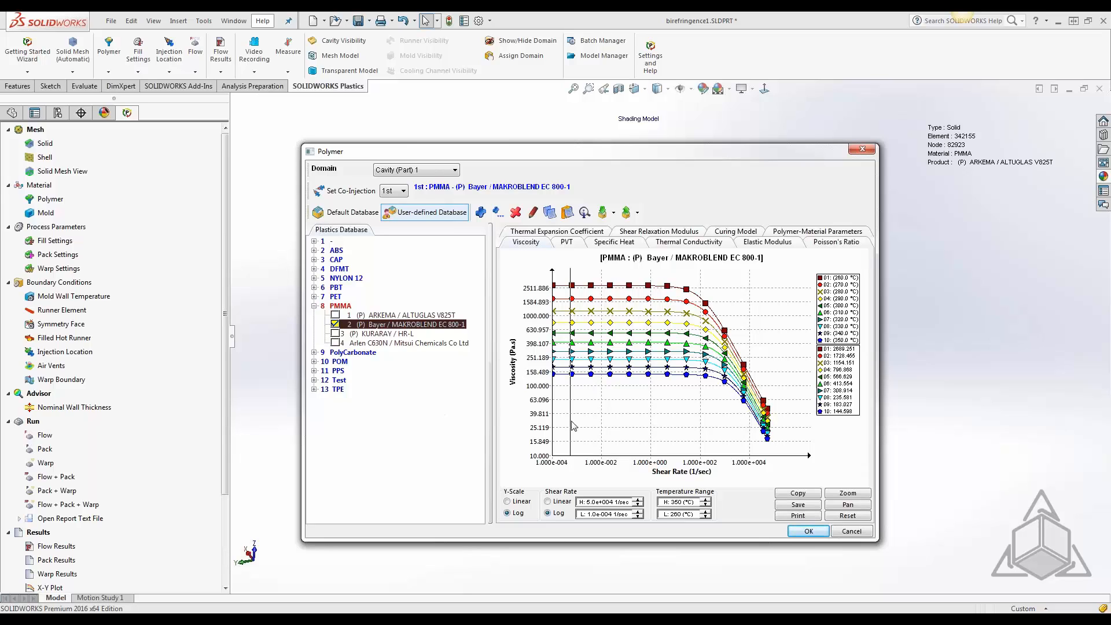
pyautogui.moveTo(877, 539); pyautogui.dragTo(900, 549)
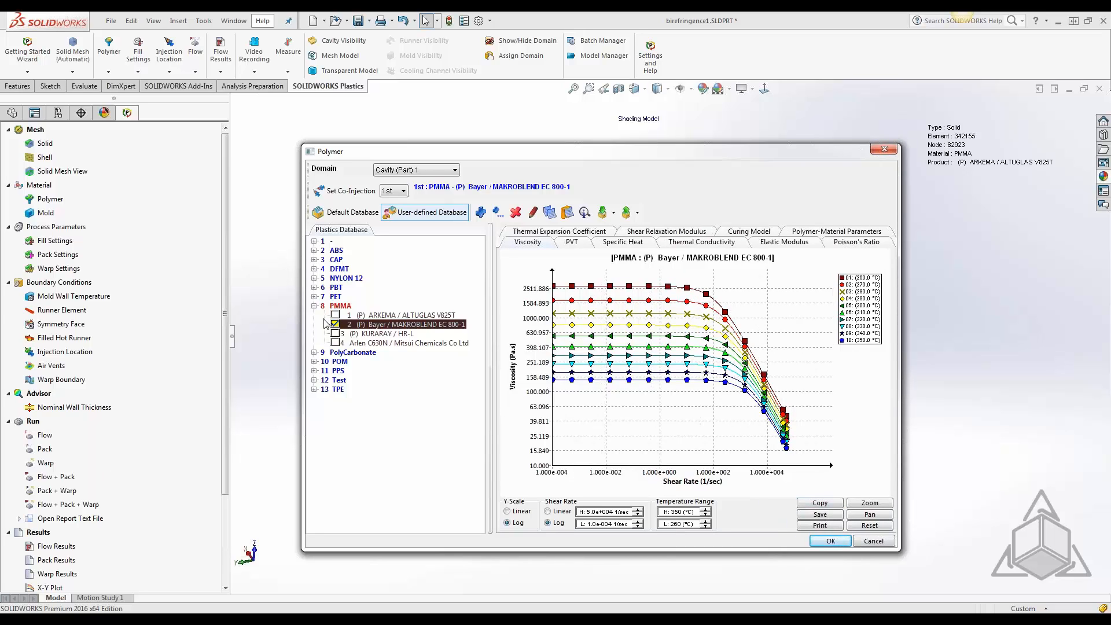
pyautogui.click(884, 149)
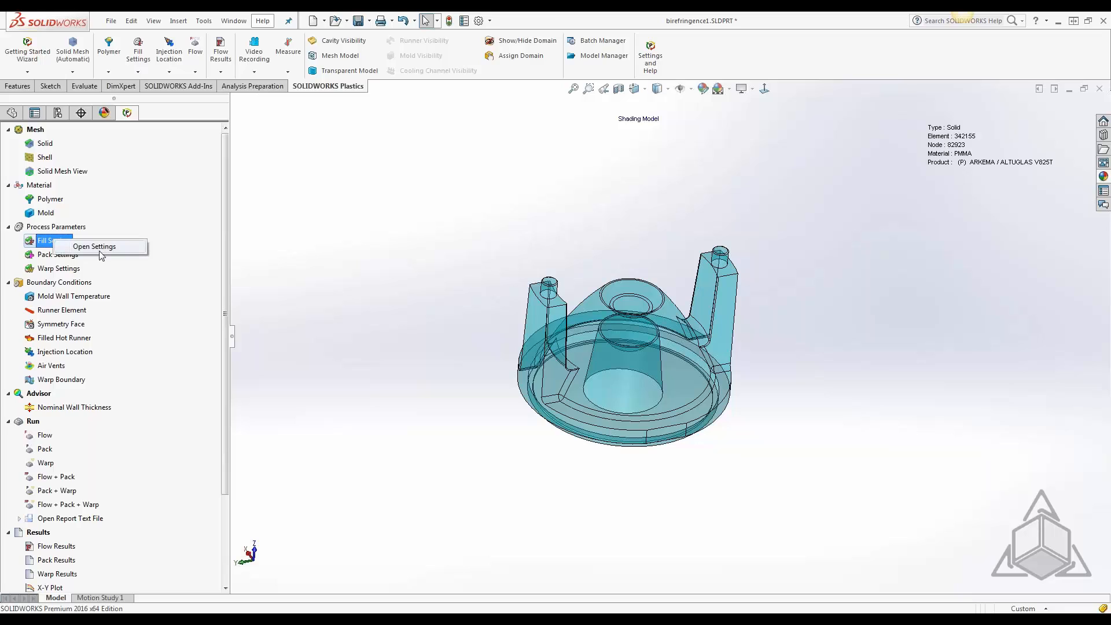
# Make sure Viscoelastic Birefringence Calculation is enabled in the advanced fill settings, and accept the settings
pyautogui.doubleClick(55, 241)
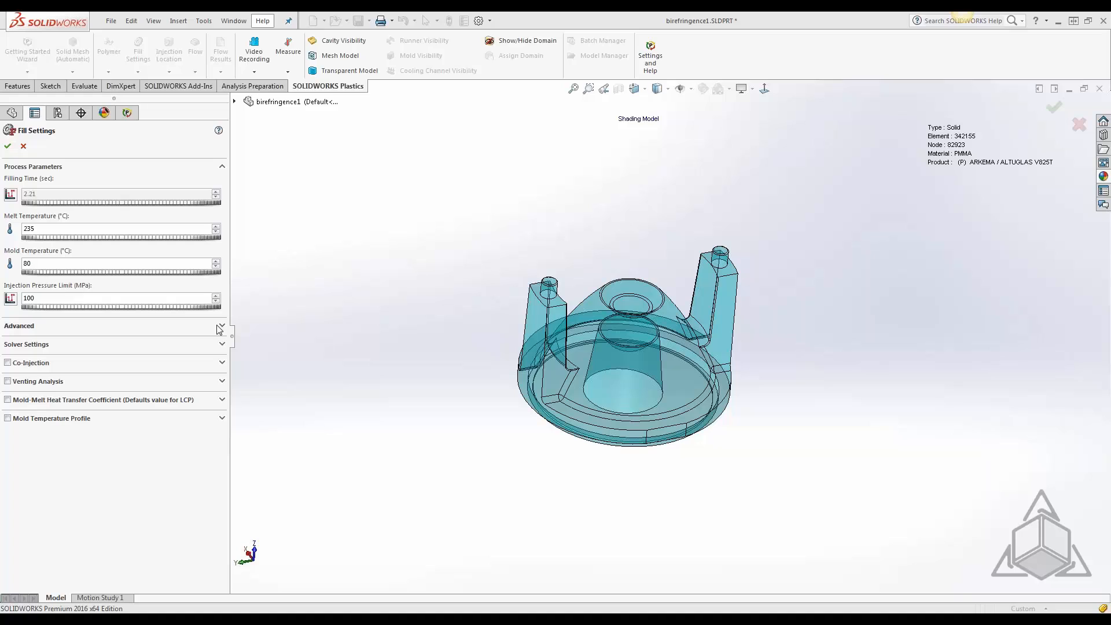
pyautogui.click(51, 325)
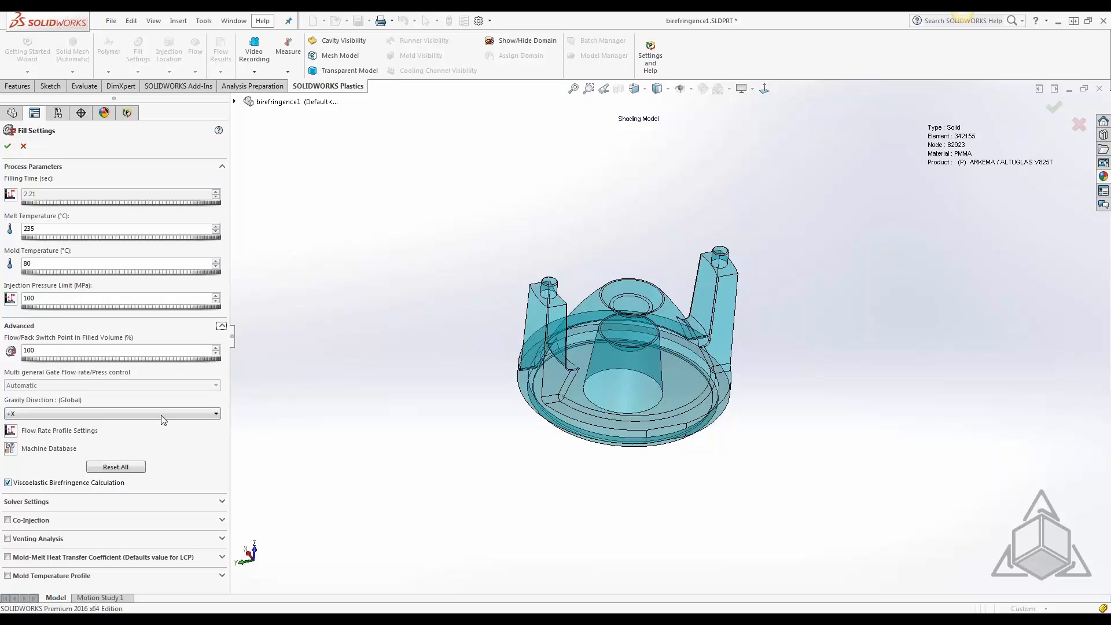
pyautogui.click(9, 147)
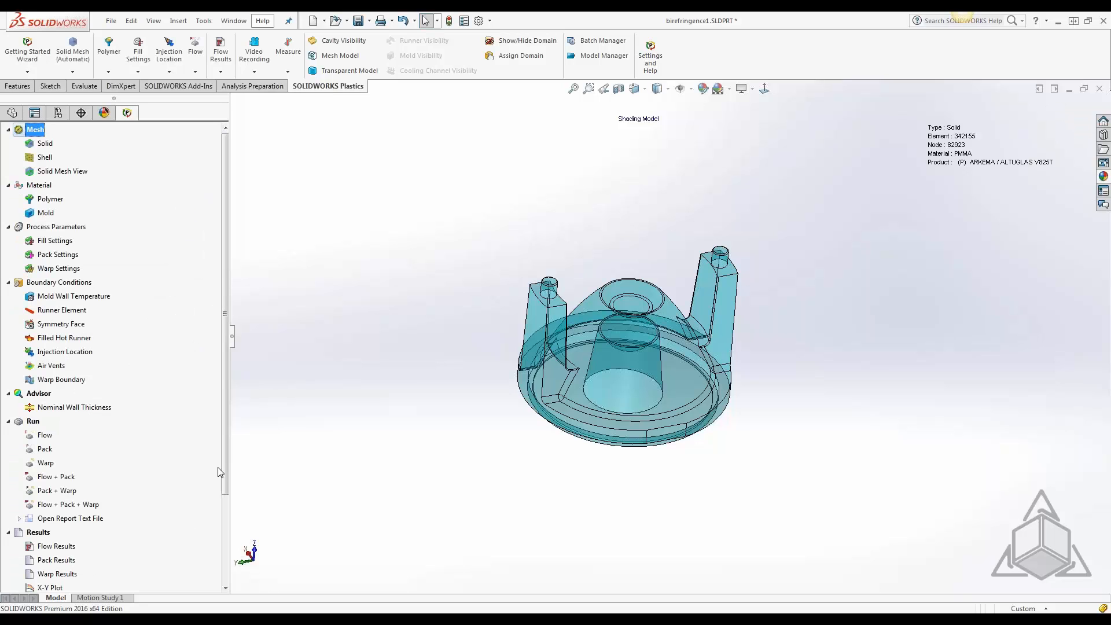
# Check the run option of the combined Flow + Pack + Warp analysis without starting the run
pyautogui.scroll(-1, 223, 493)
pyautogui.rightClick(65, 464)
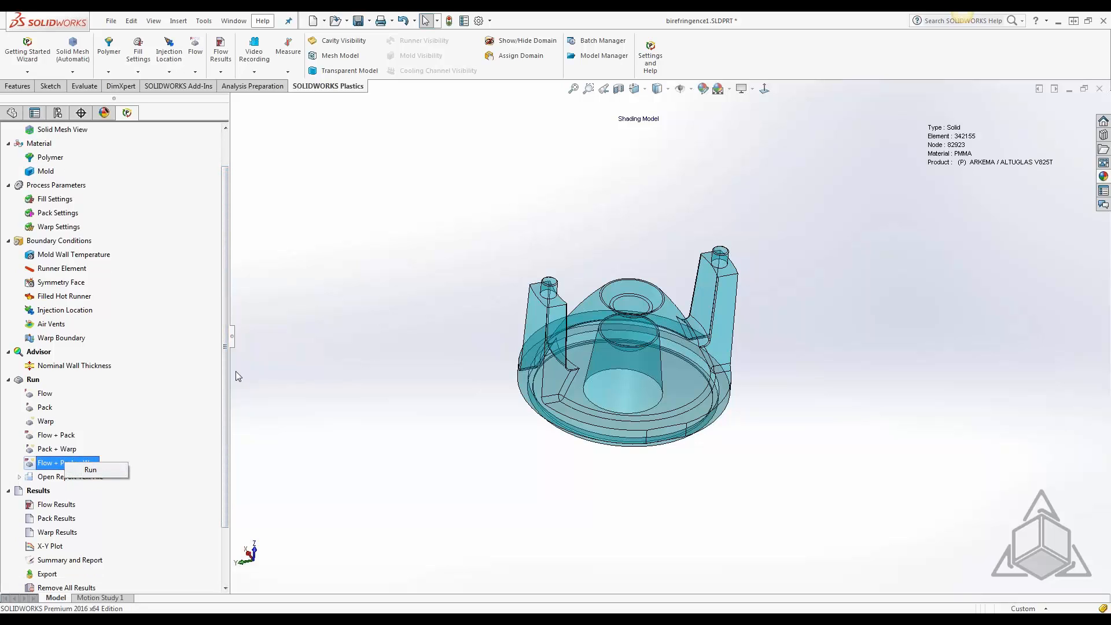
pyautogui.click(191, 394)
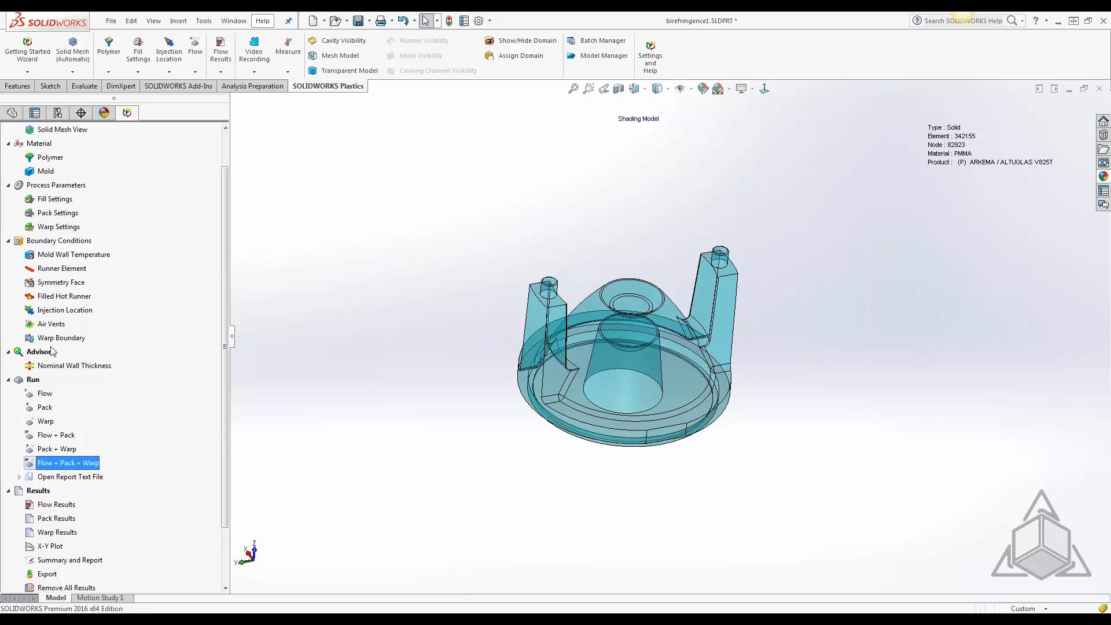
# Load the flow results of the completed analysis
pyautogui.moveTo(226, 318); pyautogui.dragTo(232, 374)
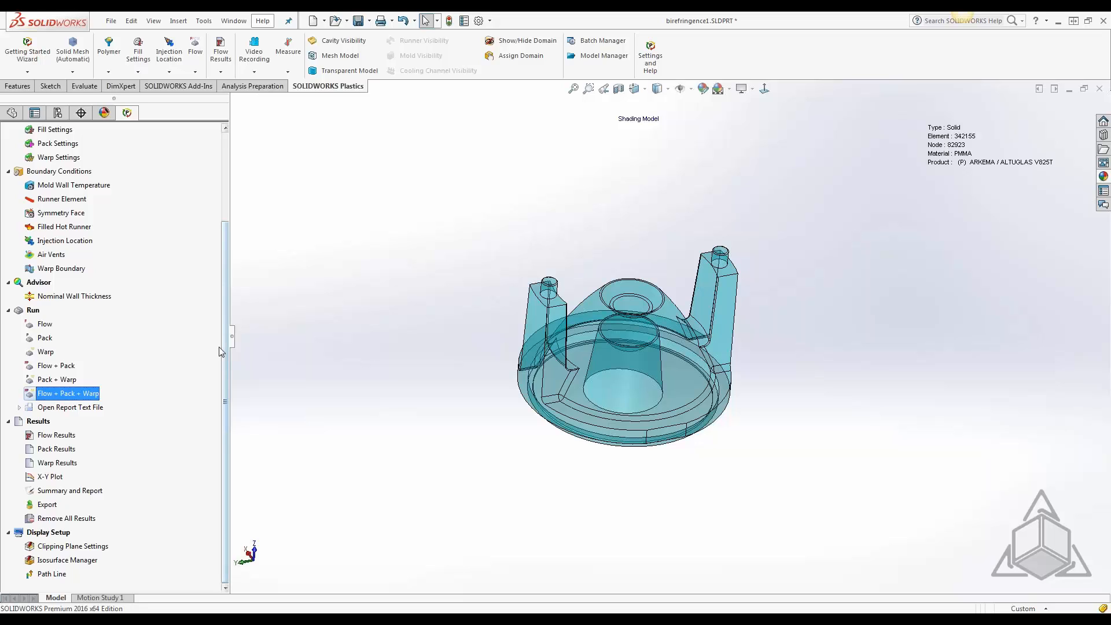
pyautogui.rightClick(55, 435)
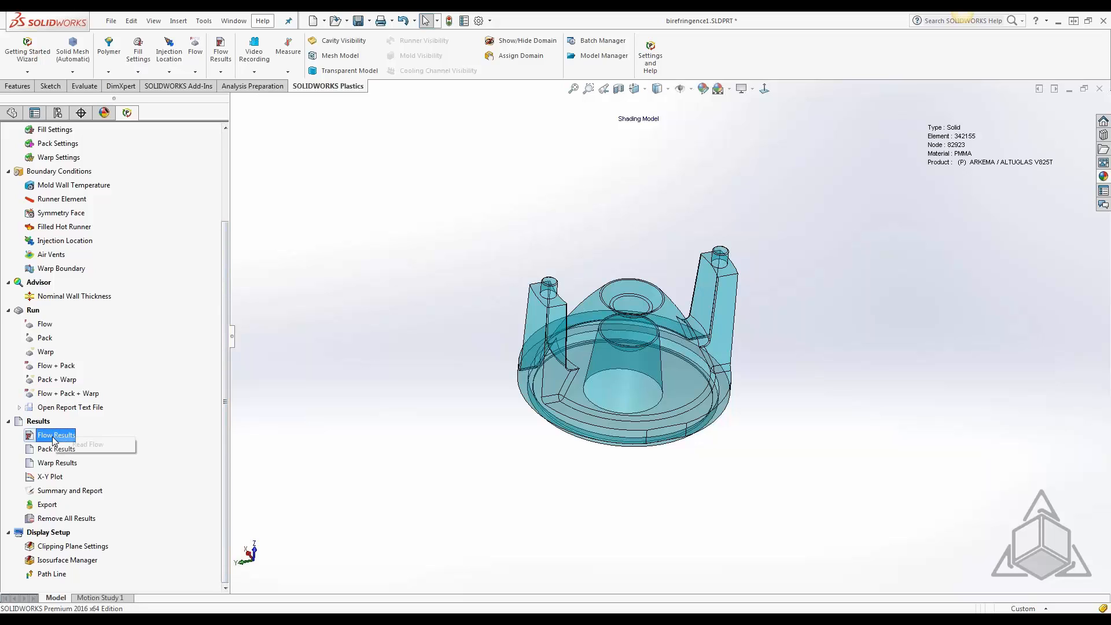
pyautogui.click(108, 445)
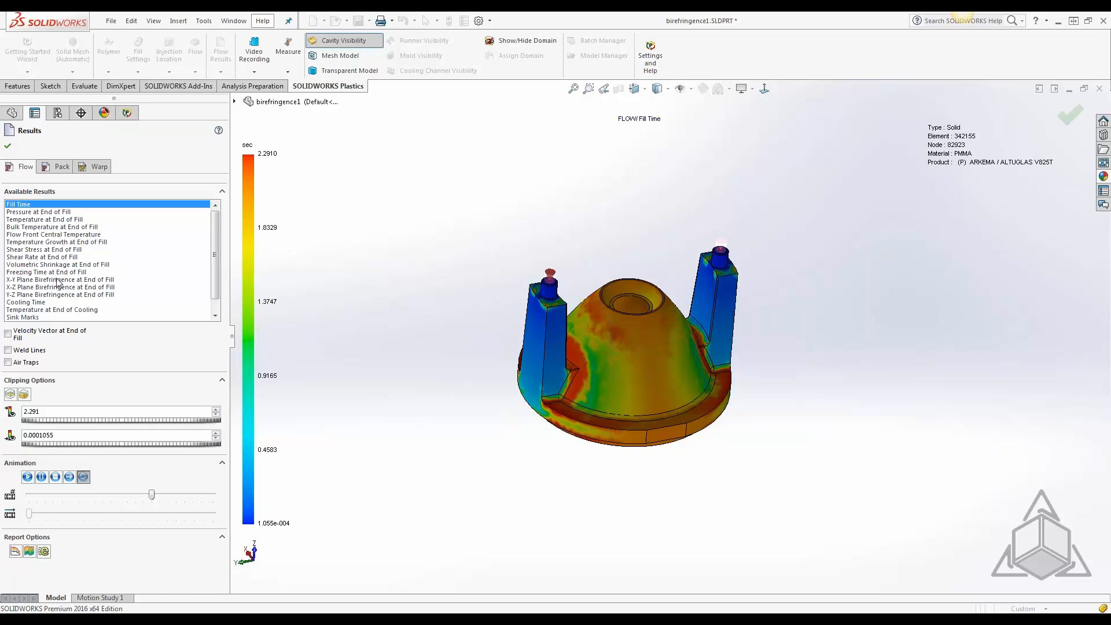
# Play the Fill Time animation, examine how the melt fronts advance from both injection locations, and stop the animation
pyautogui.click(24, 394)
pyautogui.moveTo(491, 342)
pyautogui.mouseDown(button='middle')
pyautogui.moveTo(508, 335)
pyautogui.moveTo(486, 325)
pyautogui.mouseUp(button='middle')
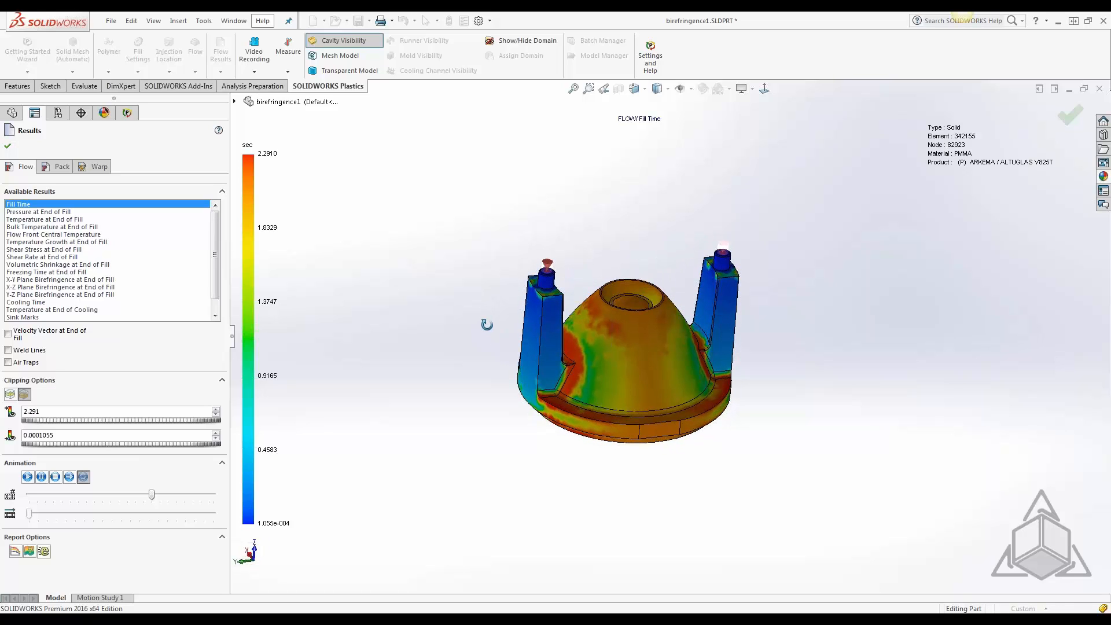
pyautogui.click(27, 476)
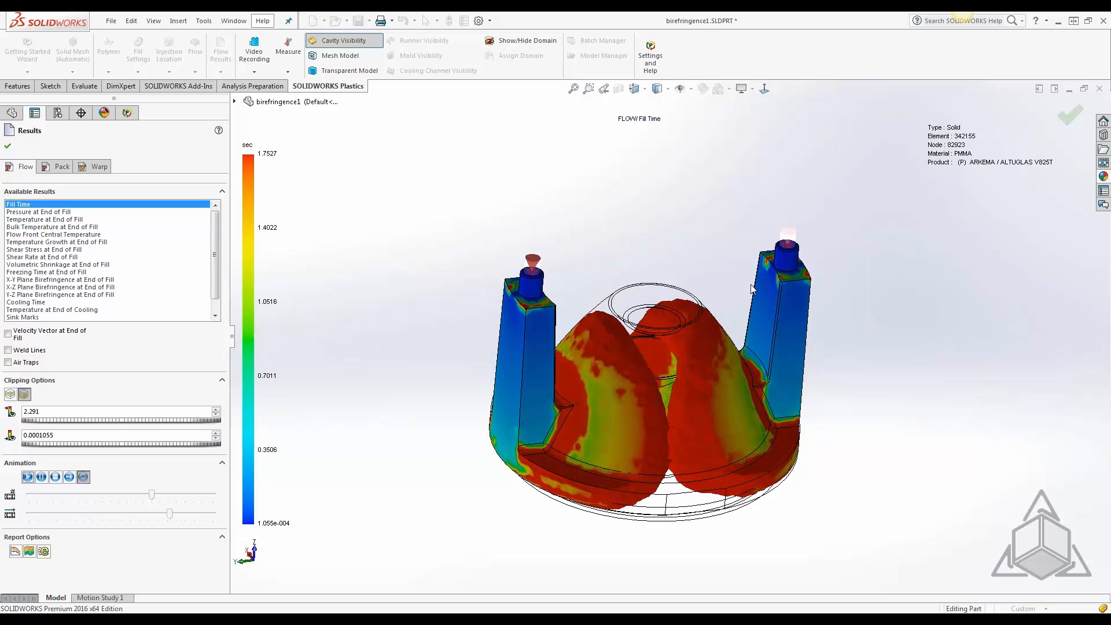
pyautogui.moveTo(624, 393); pyautogui.dragTo(551, 412, button='middle')
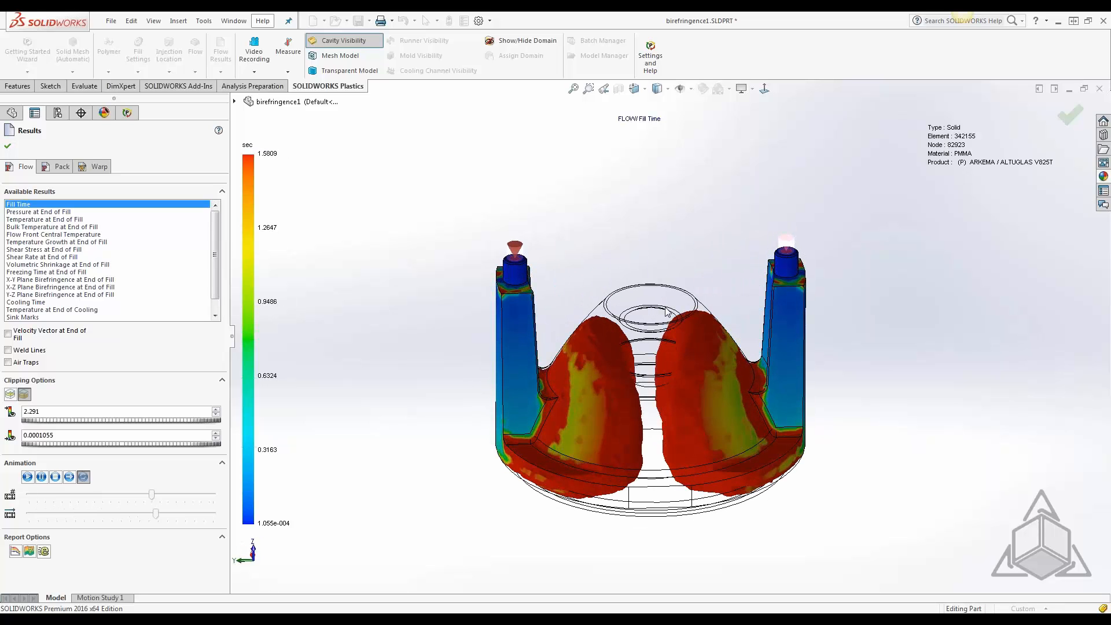
pyautogui.moveTo(628, 338); pyautogui.dragTo(674, 408, button='middle')
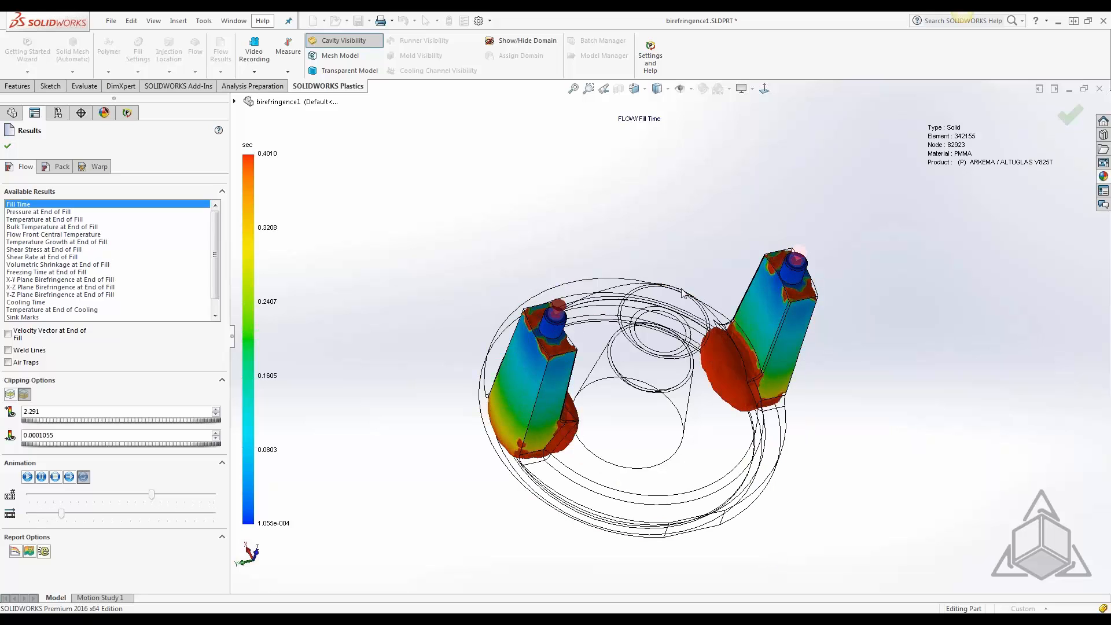
pyautogui.moveTo(759, 397)
pyautogui.mouseDown(button='middle')
pyautogui.moveTo(791, 377)
pyautogui.moveTo(751, 394)
pyautogui.mouseUp(button='middle')
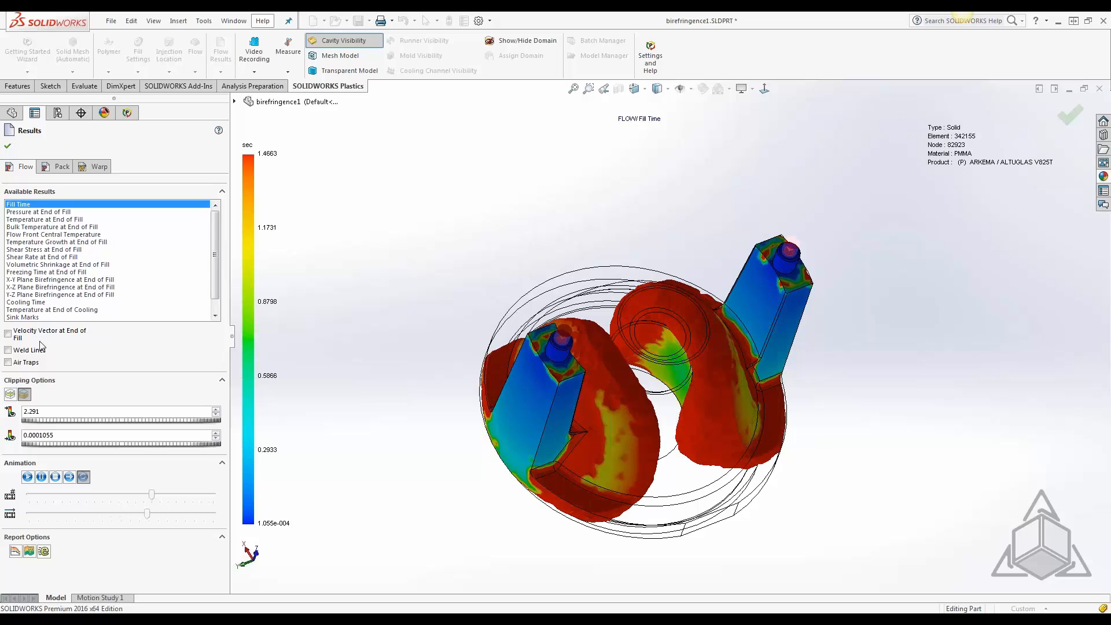
pyautogui.click(56, 477)
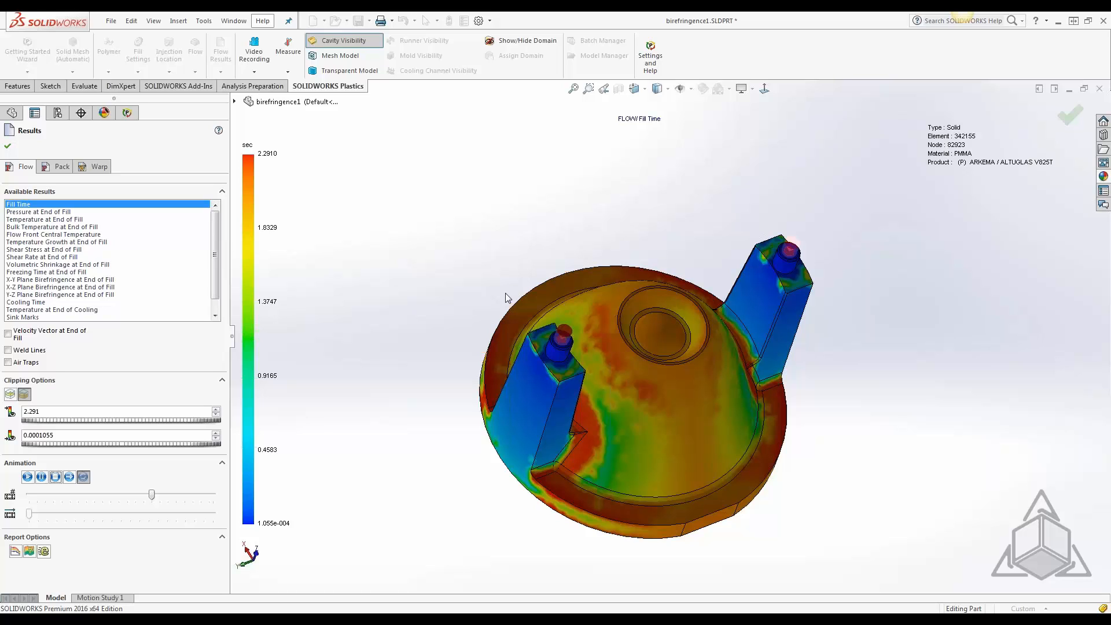
pyautogui.moveTo(616, 394); pyautogui.dragTo(613, 346, button='middle')
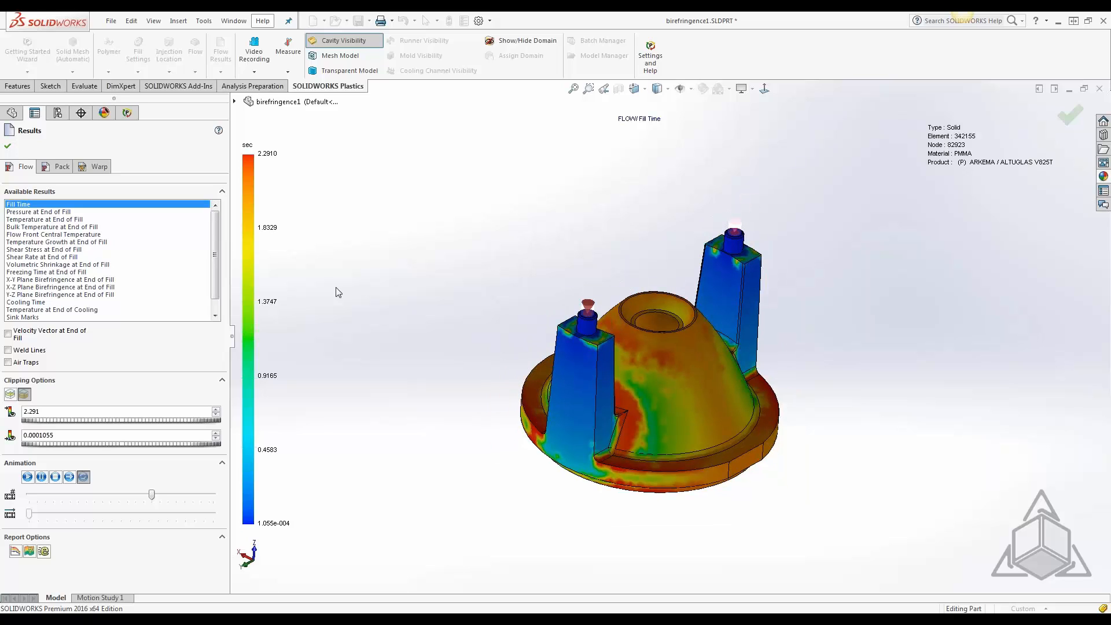
# Compare the X-Y, X-Z and Y-Z Plane Birefringence at End of Fill plots on the part
pyautogui.click(70, 281)
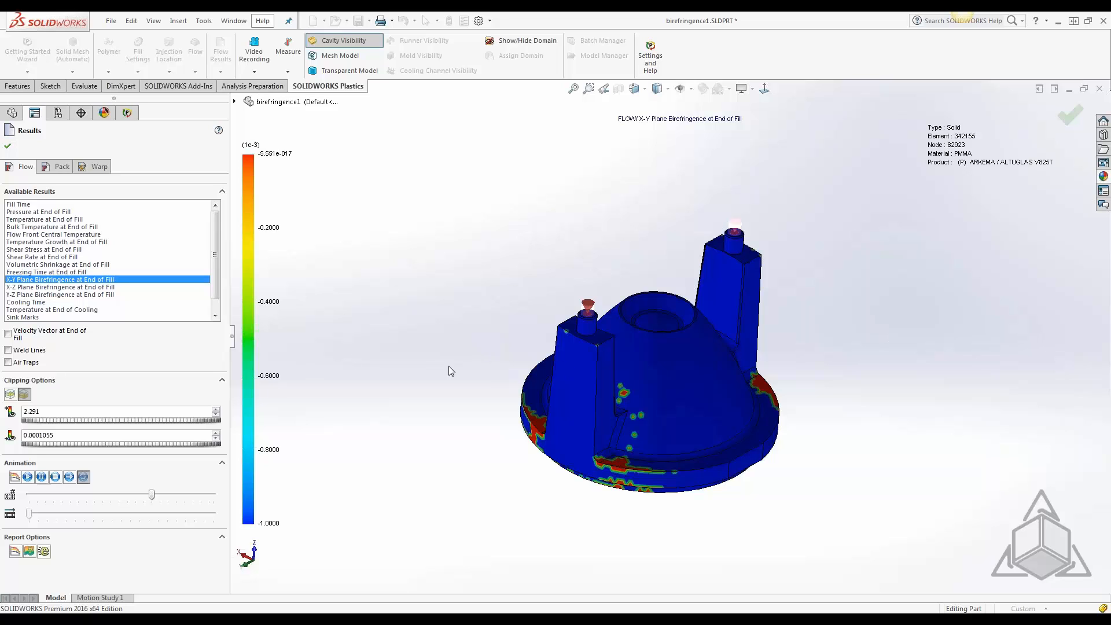
pyautogui.click(75, 288)
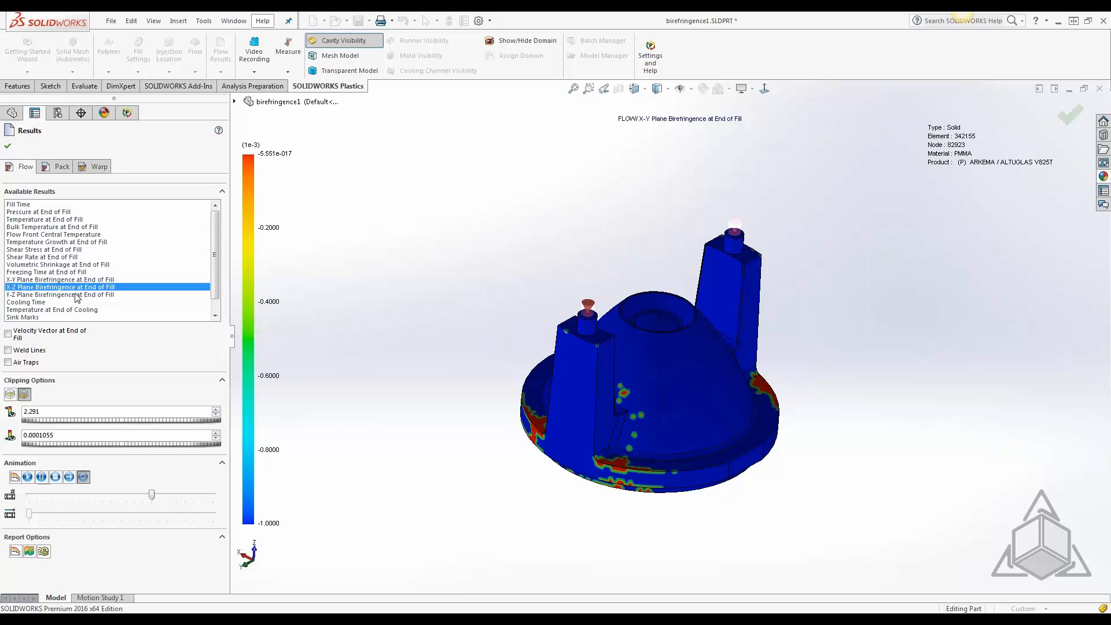
pyautogui.click(77, 295)
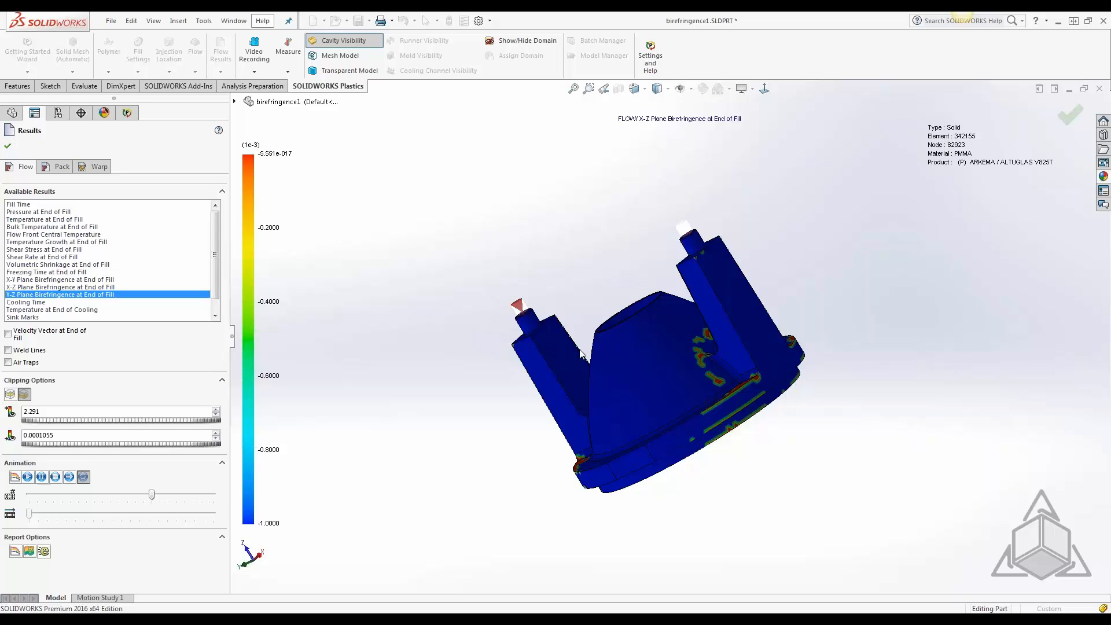
pyautogui.click(106, 287)
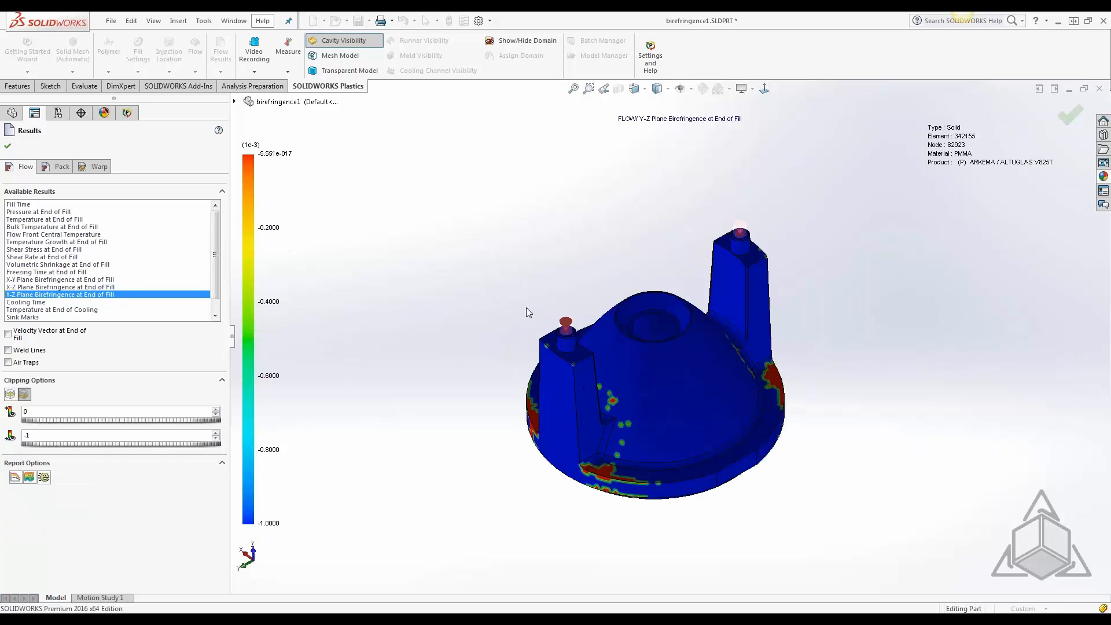
pyautogui.moveTo(525, 307)
pyautogui.mouseDown(button='middle')
pyautogui.moveTo(512, 329)
pyautogui.moveTo(519, 313)
pyautogui.moveTo(545, 312)
pyautogui.mouseUp(button='middle')
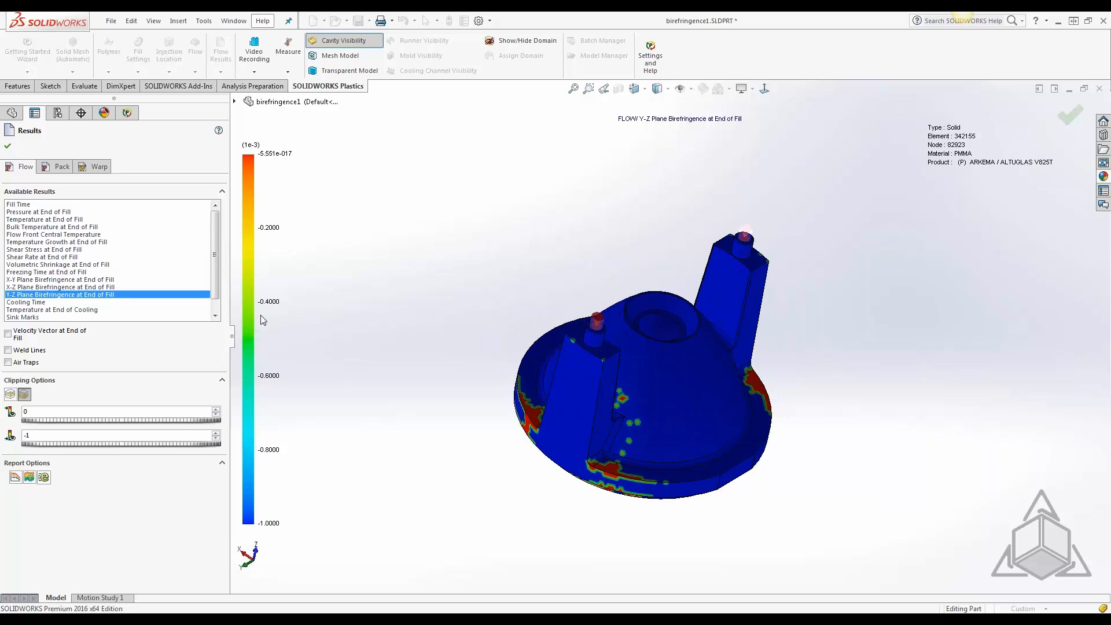
pyautogui.click(77, 287)
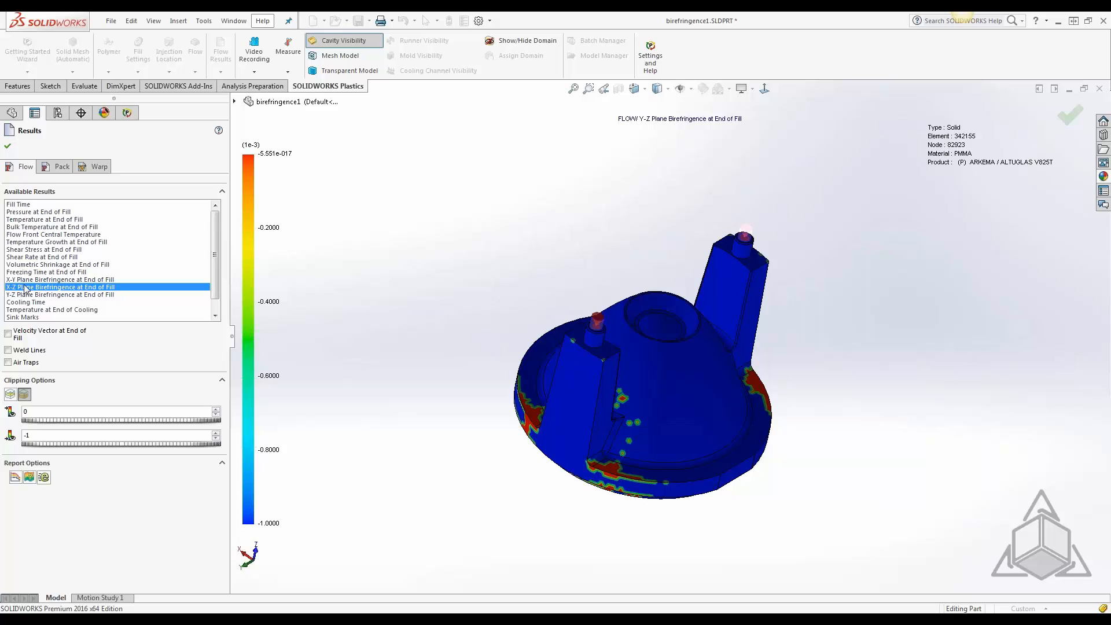
pyautogui.click(106, 280)
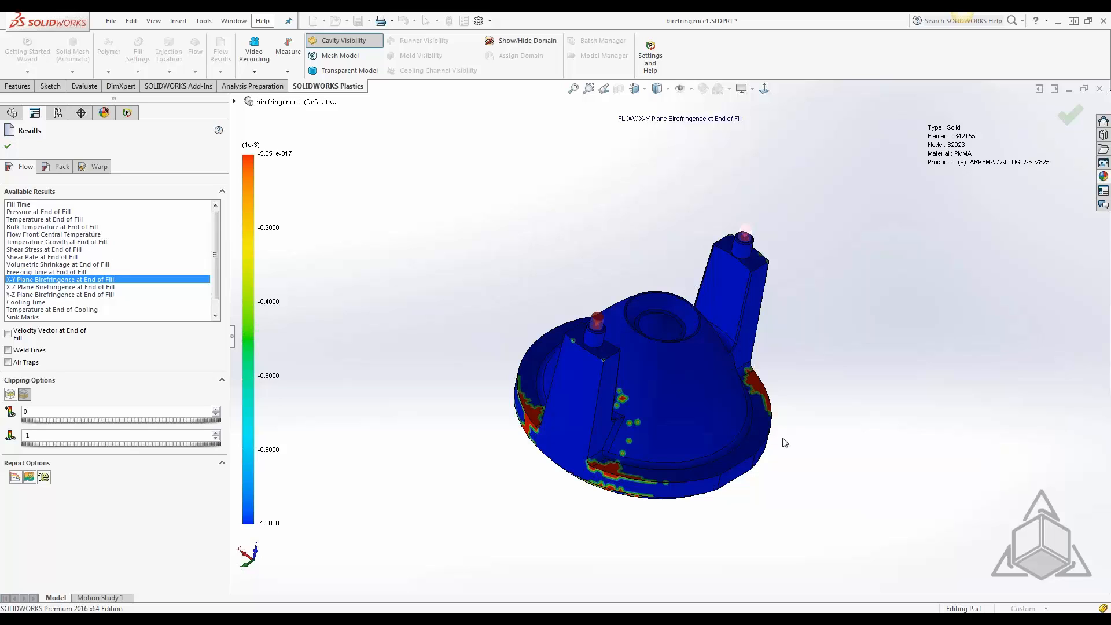
# Switch to the pack results and examine the X-Y, X-Z and Y-Z Plane Birefringence at End of Packing plots
pyautogui.click(58, 167)
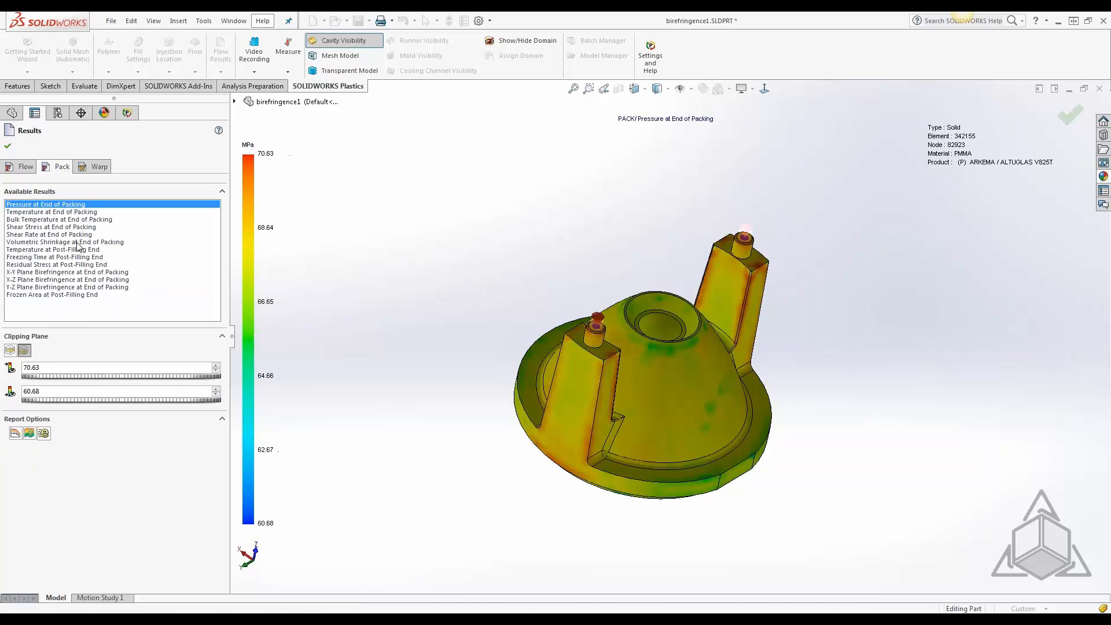
pyautogui.click(30, 273)
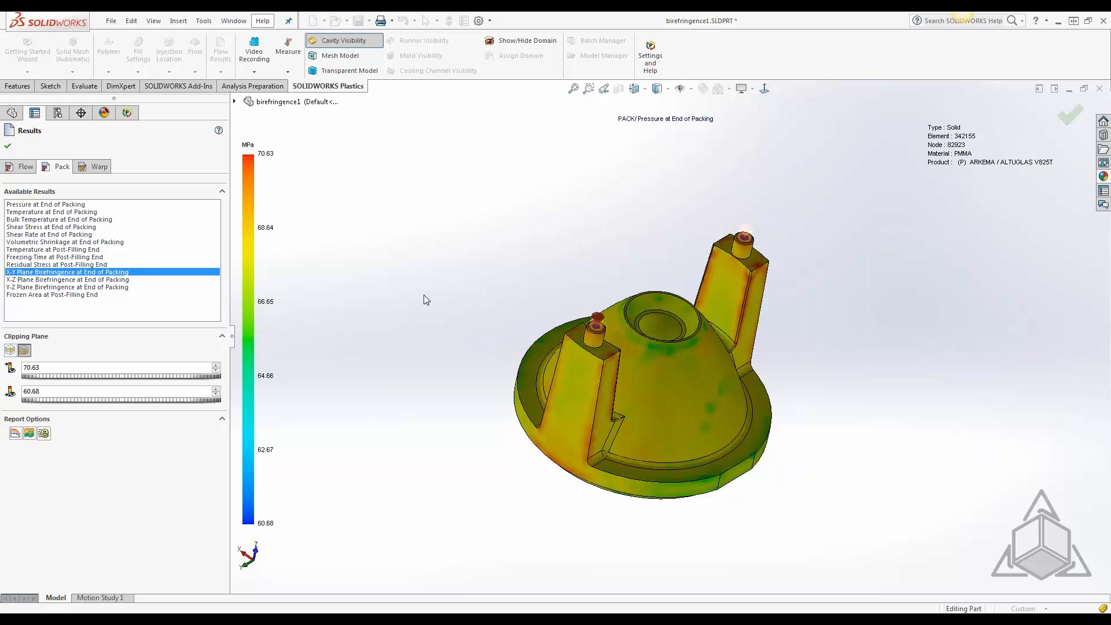
pyautogui.doubleClick(115, 276)
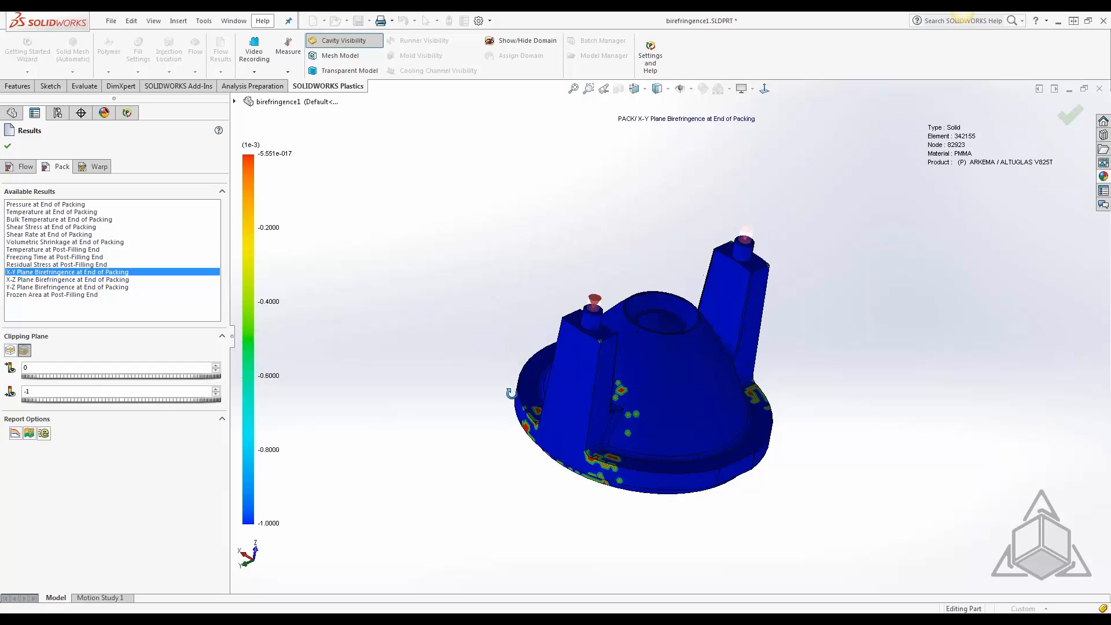
pyautogui.moveTo(511, 393)
pyautogui.mouseDown(button='middle')
pyautogui.moveTo(416, 377)
pyautogui.moveTo(476, 378)
pyautogui.moveTo(507, 401)
pyautogui.mouseUp(button='middle')
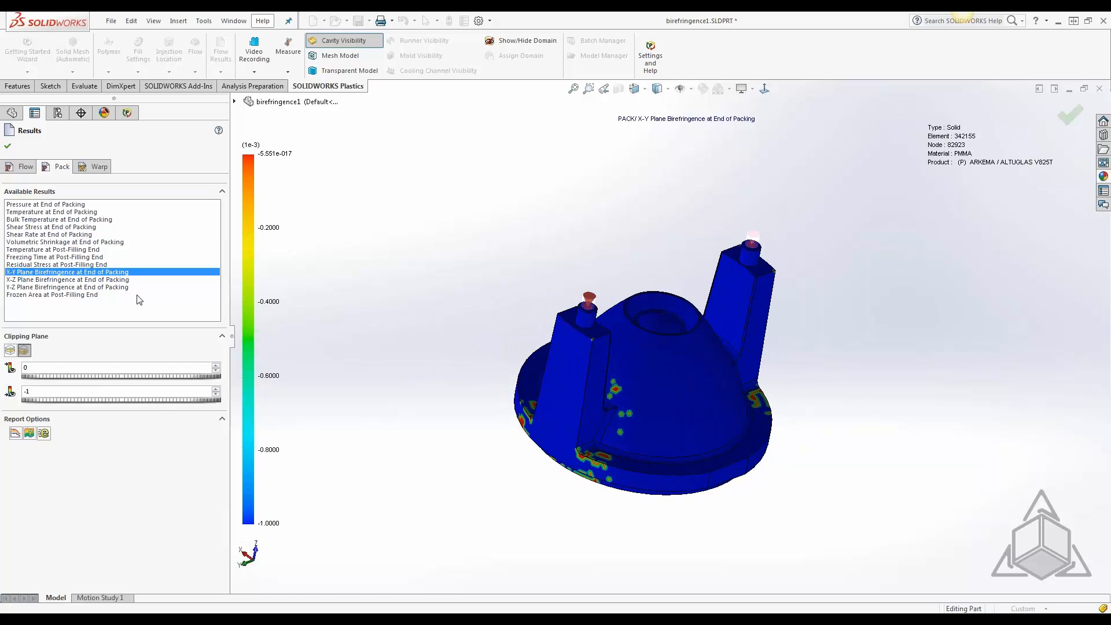
pyautogui.click(110, 281)
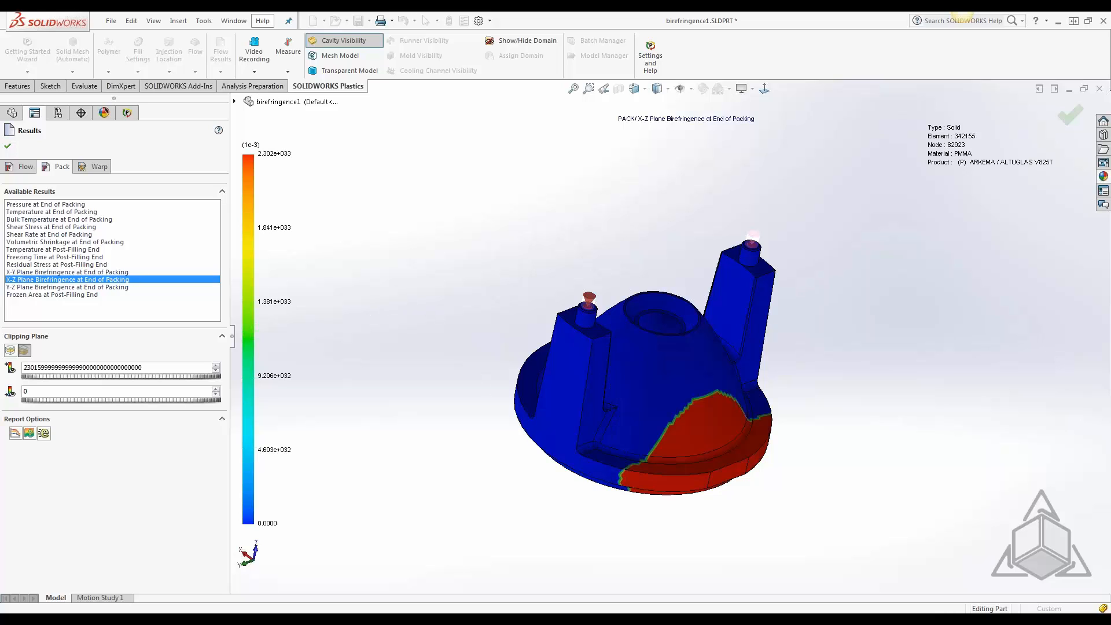
pyautogui.moveTo(484, 373); pyautogui.dragTo(444, 376, button='middle')
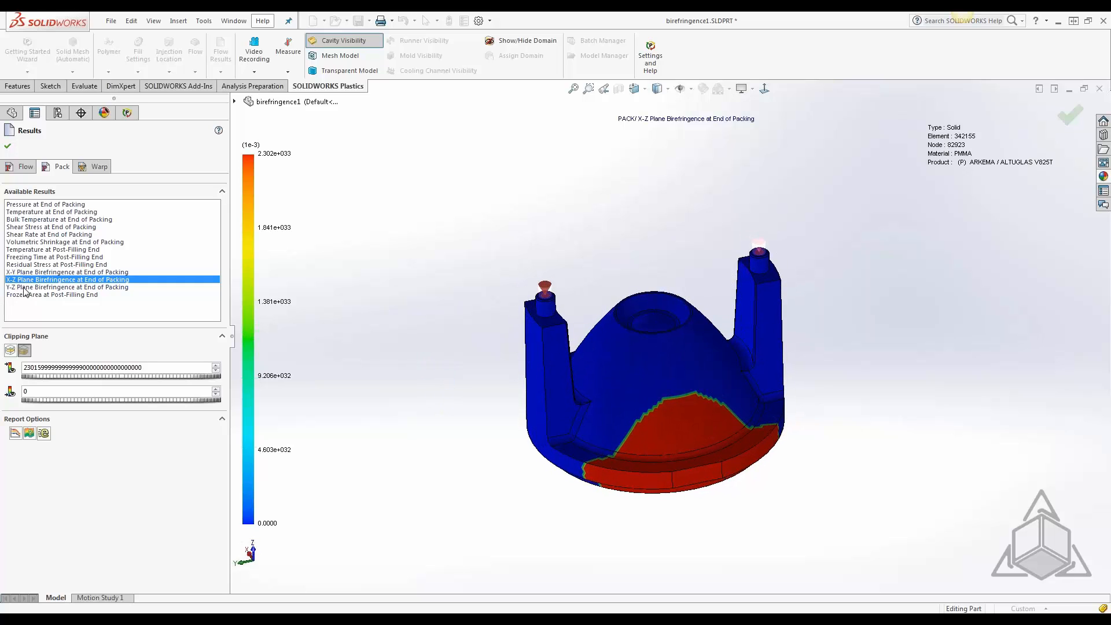
pyautogui.click(25, 288)
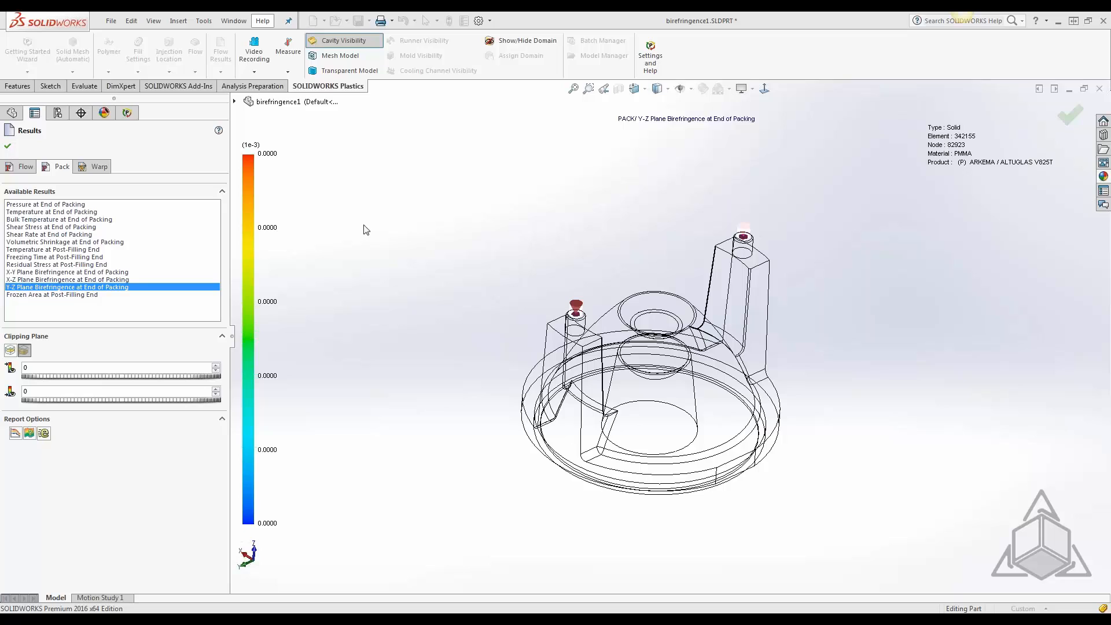
# Switch to the warp results and inspect the X-Y and X-Z Plane Flow Stress-induced Birefringence plots near the base rim
pyautogui.click(92, 168)
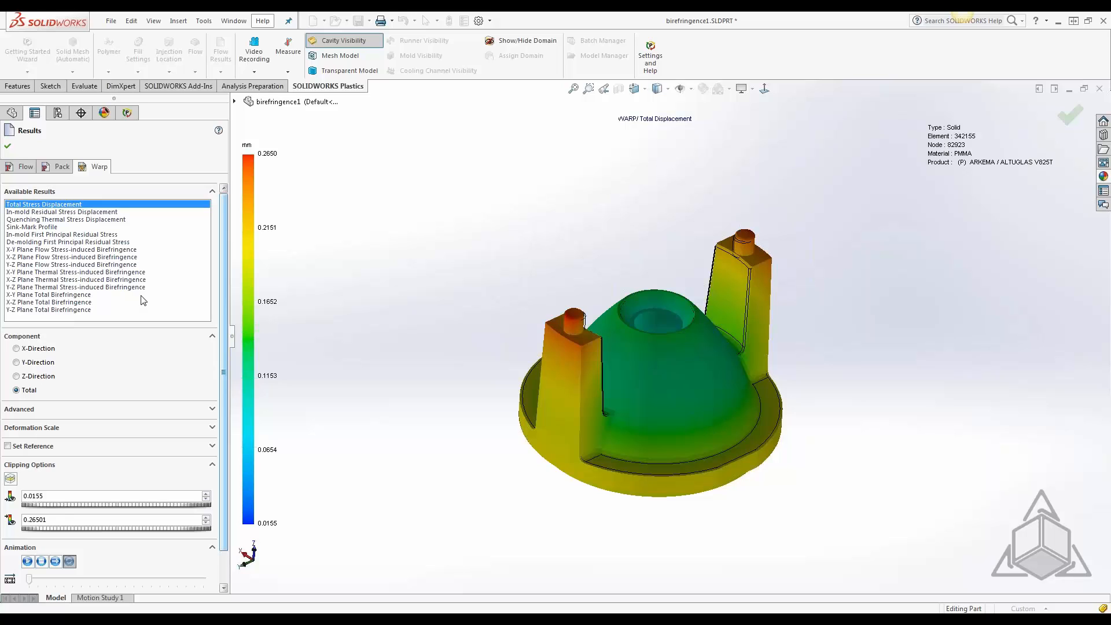
pyautogui.click(71, 250)
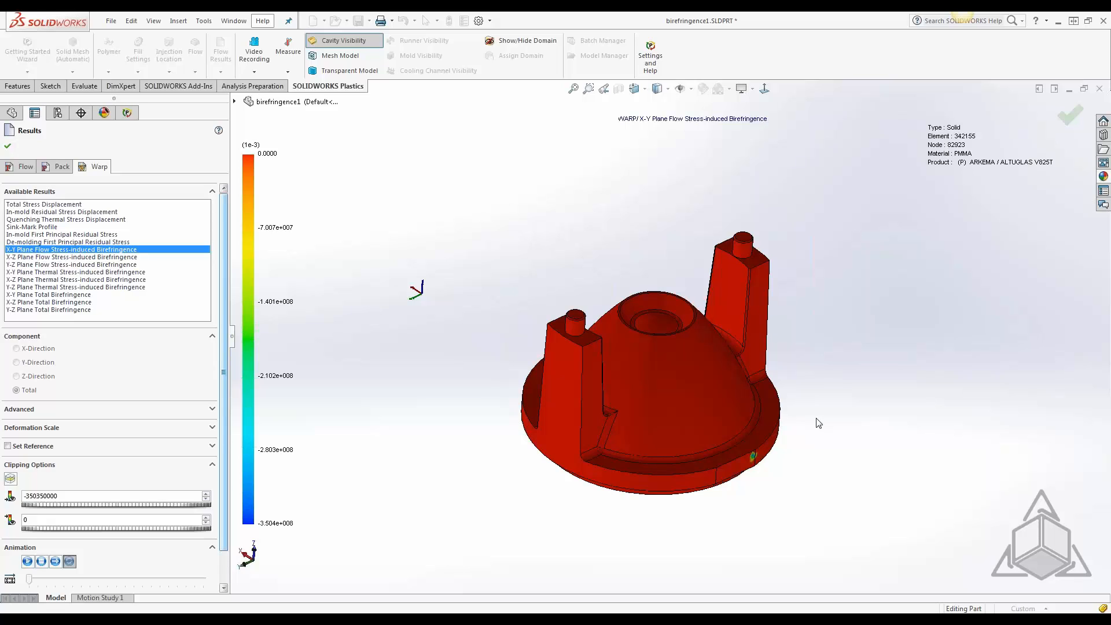
pyautogui.moveTo(571, 384)
pyautogui.mouseDown(button='middle')
pyautogui.moveTo(651, 403)
pyautogui.moveTo(707, 439)
pyautogui.moveTo(590, 428)
pyautogui.moveTo(600, 431)
pyautogui.moveTo(583, 400)
pyautogui.mouseUp(button='middle')
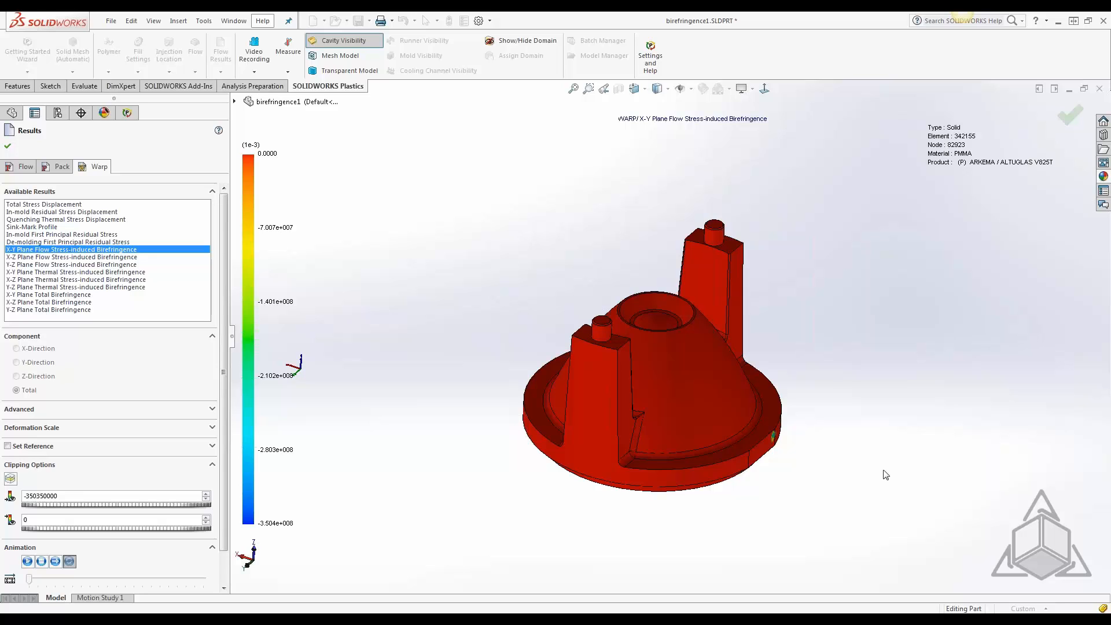
pyautogui.moveTo(885, 474); pyautogui.dragTo(775, 447, button='middle')
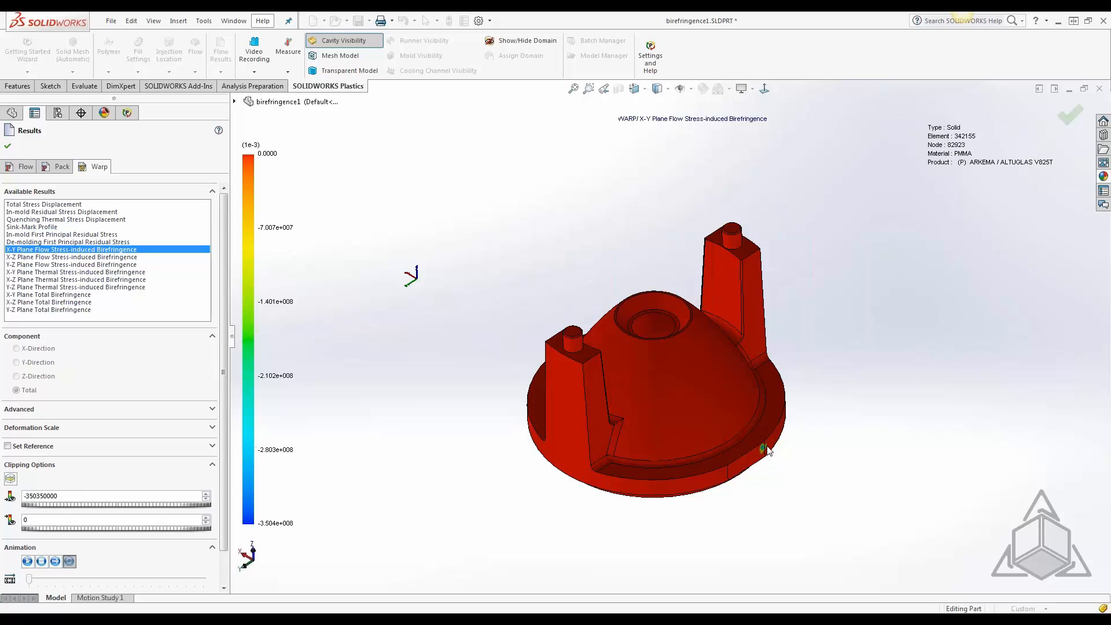
pyautogui.click(63, 257)
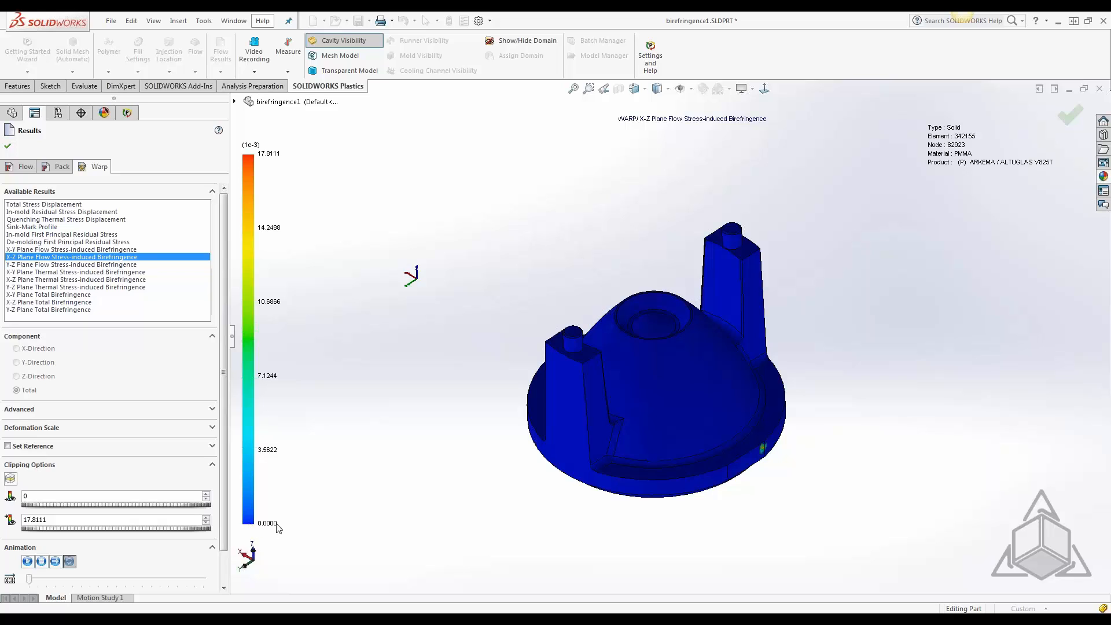
pyautogui.scroll(-2, 801, 428)
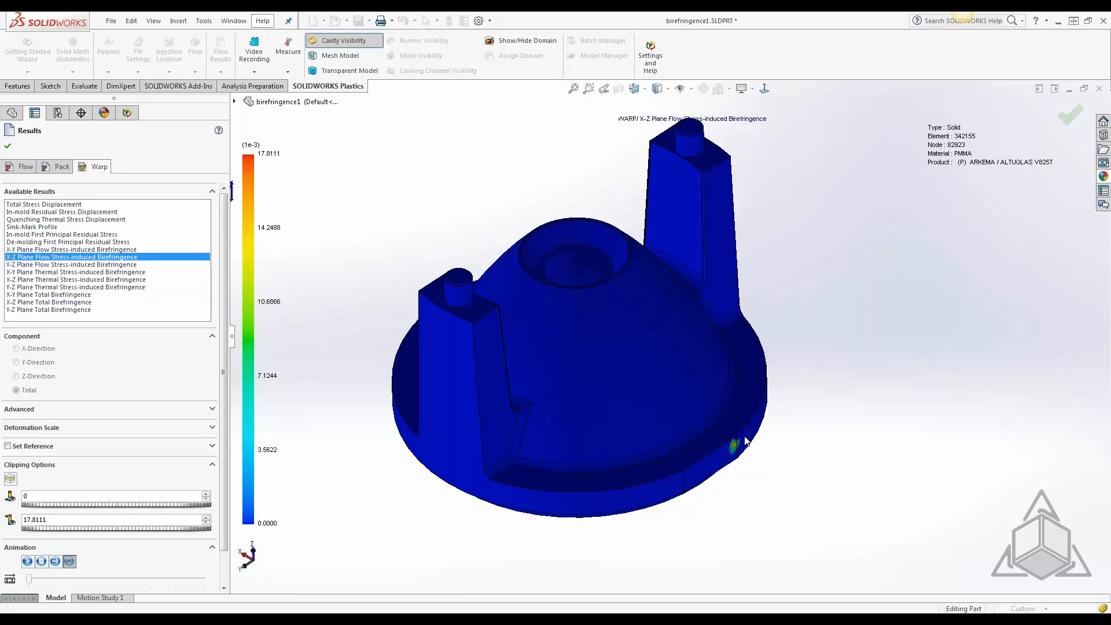
# Plot the Y-Z Plane Flow Stress-induced Birefringence warp result and view the part from another angle
pyautogui.scroll(2, 746, 446)
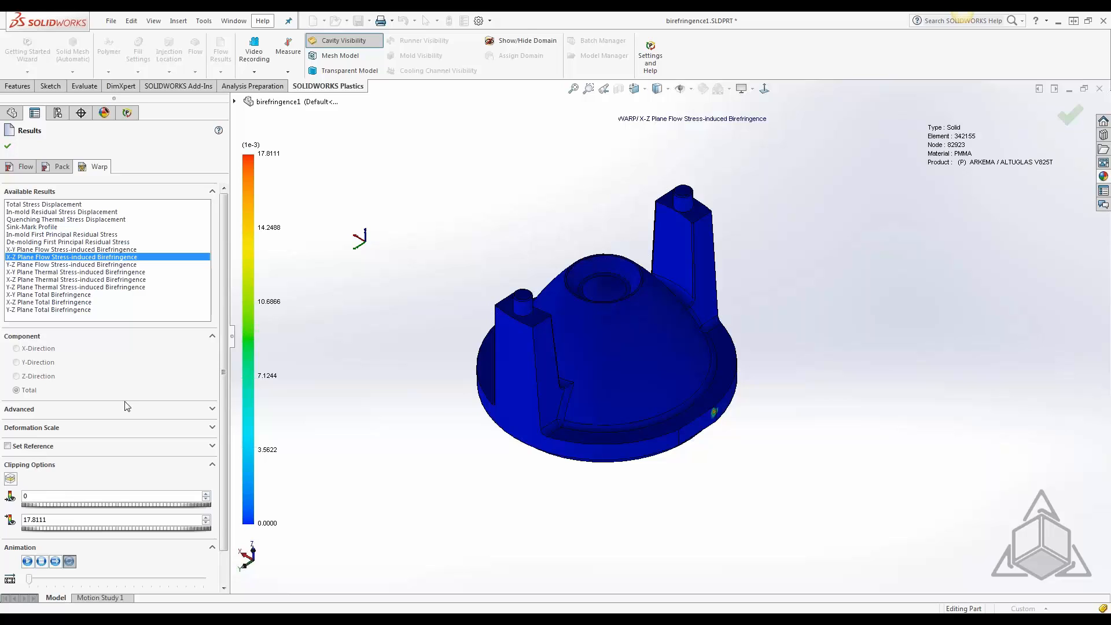
pyautogui.click(80, 264)
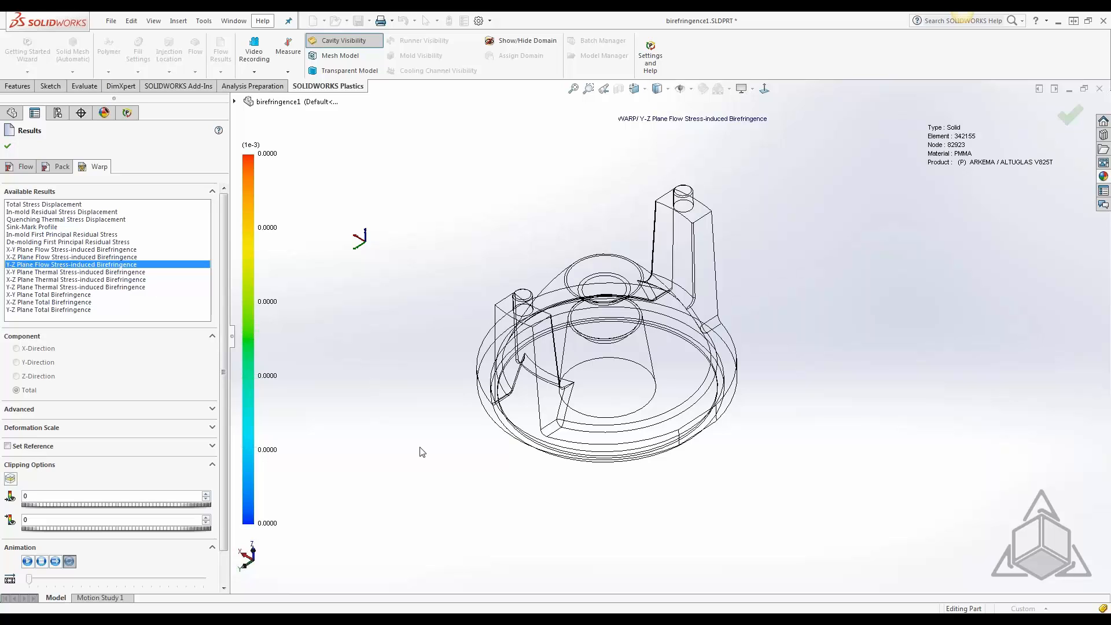
pyautogui.moveTo(422, 452); pyautogui.dragTo(449, 422, button='middle')
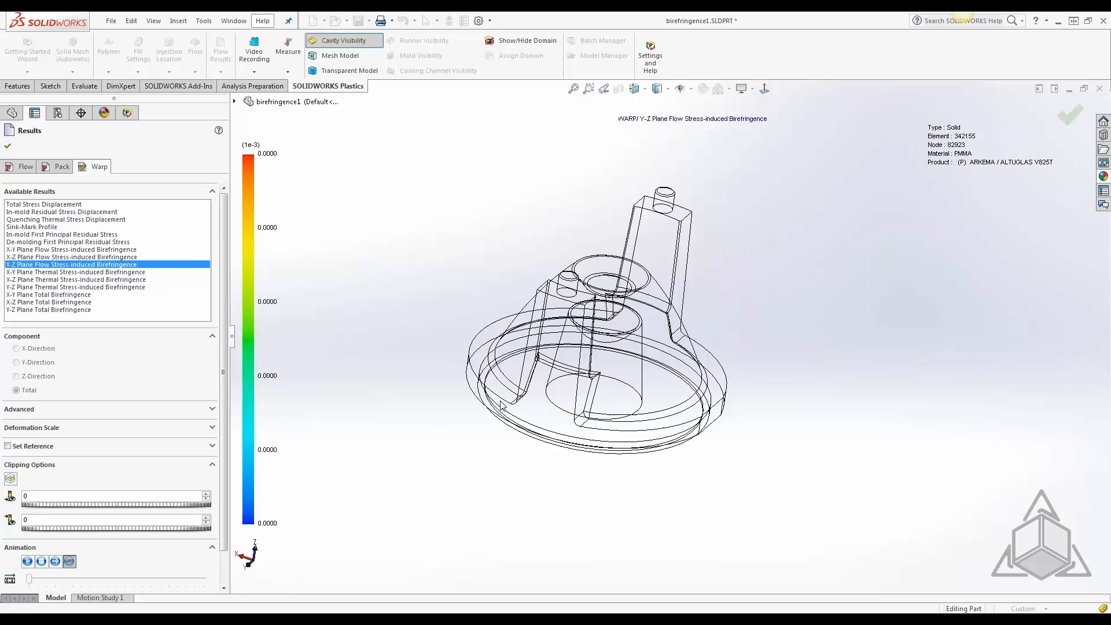
# Try to restore the plot display on the part by toggling the mesh model, transparent model and cavity visibility
pyautogui.click(351, 58)
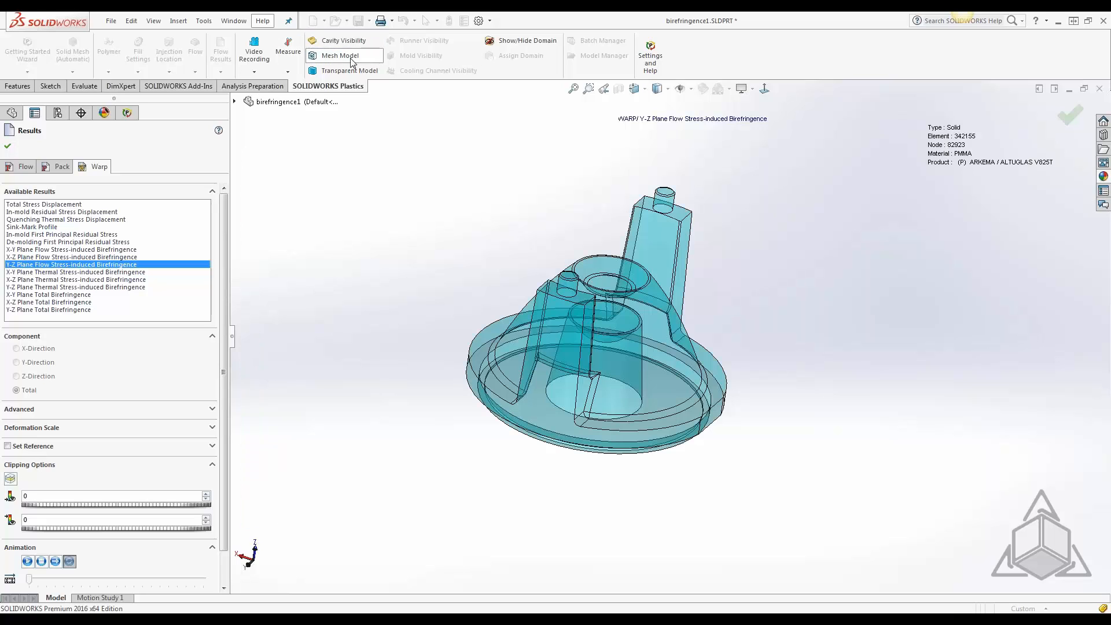
pyautogui.click(351, 60)
pyautogui.click(347, 70)
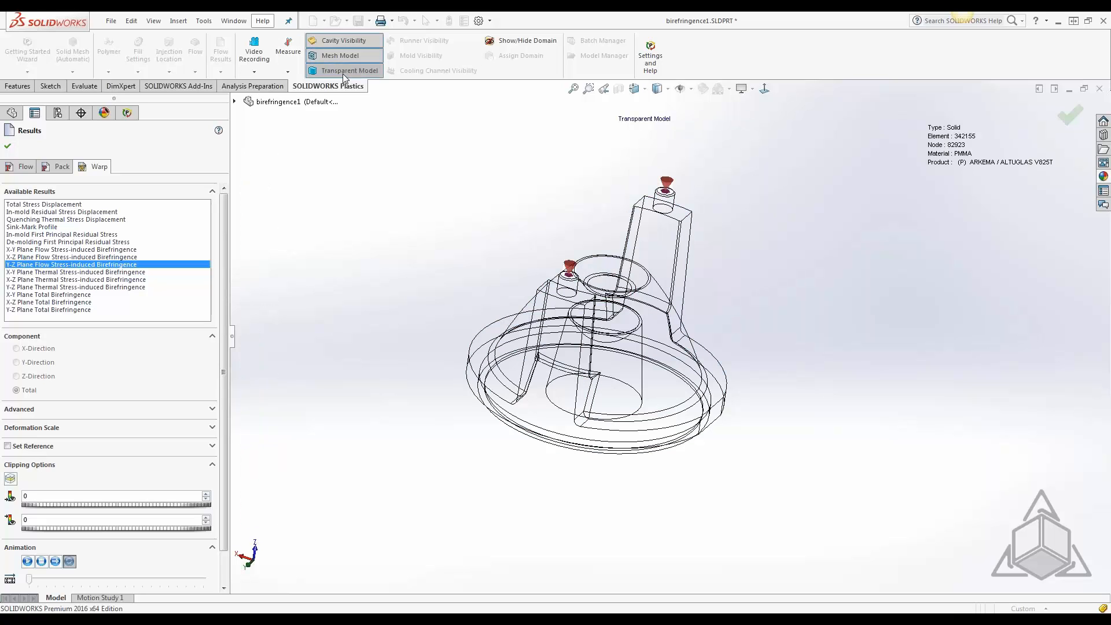
pyautogui.click(342, 74)
pyautogui.click(344, 59)
pyautogui.click(346, 43)
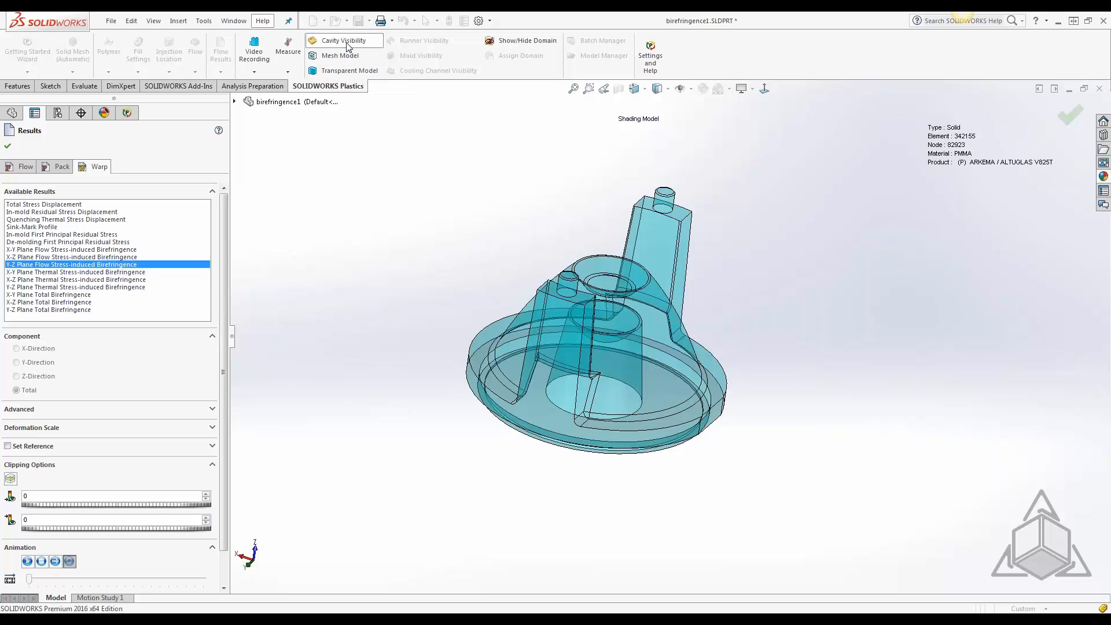
# Try to plot the X-Y Plane Thermal Stress-induced Birefringence and X-Y Plane Total Birefringence warp results
pyautogui.click(32, 272)
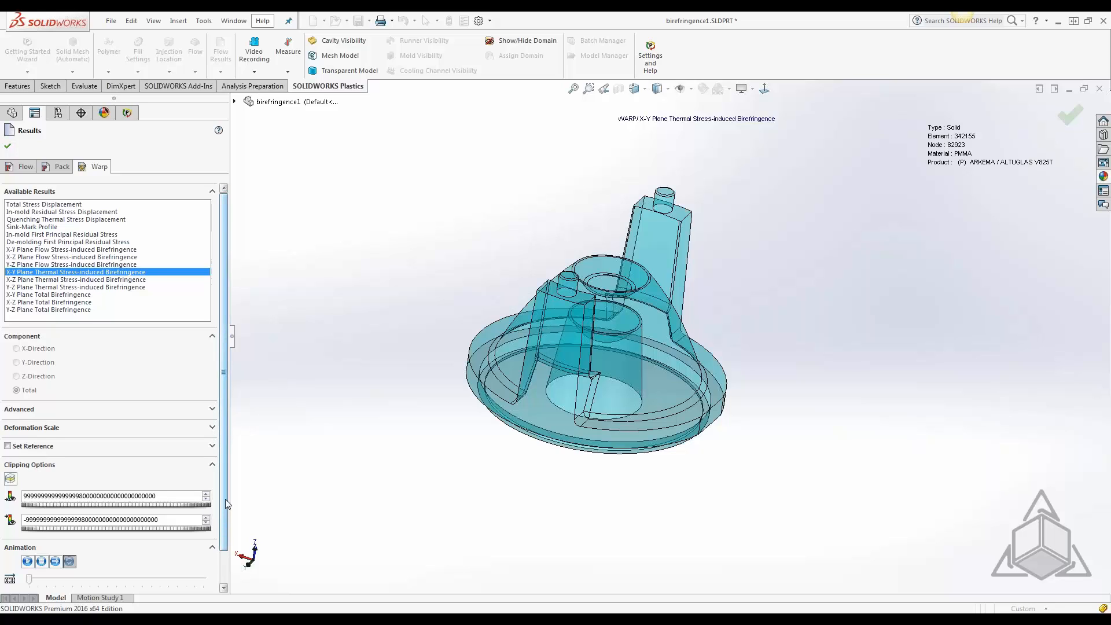
pyautogui.scroll(-1, 225, 498)
pyautogui.click(50, 271)
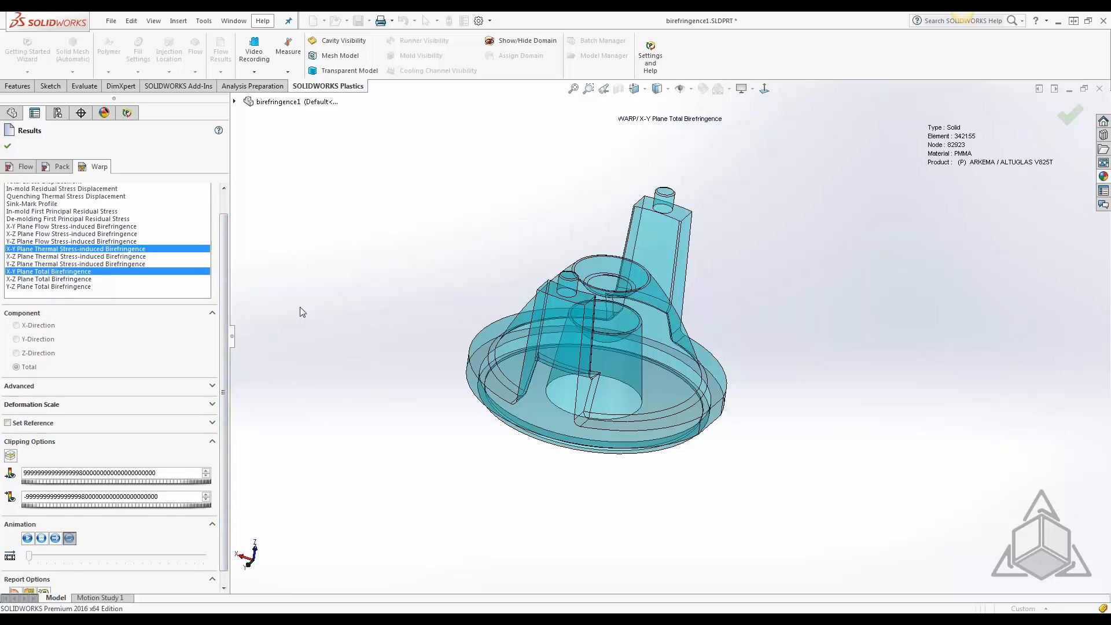
pyautogui.moveTo(446, 320); pyautogui.dragTo(439, 343, button='middle')
pyautogui.moveTo(582, 275); pyautogui.dragTo(566, 275, button='middle')
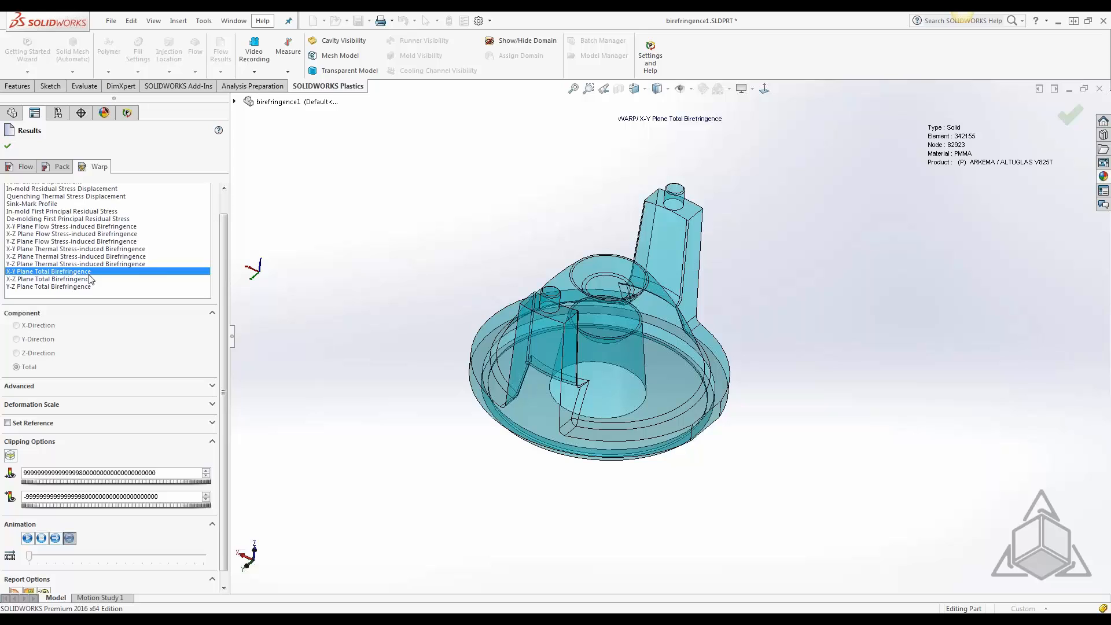
# Close the results and reload the warp results with All Effects Displacement
pyautogui.click(8, 146)
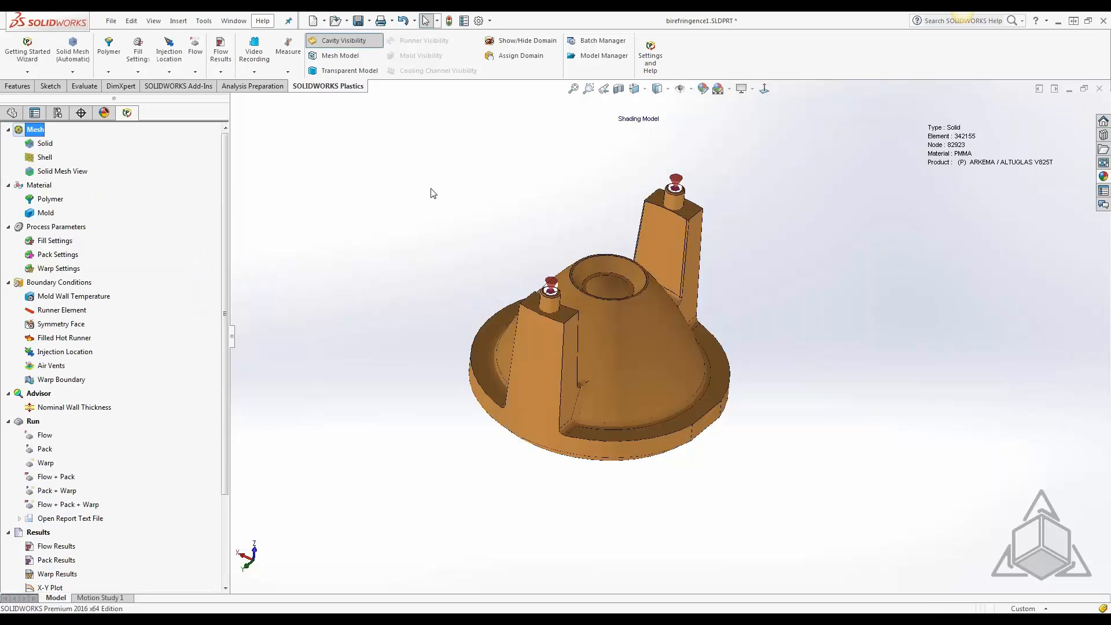
pyautogui.click(883, 220)
pyautogui.scroll(2, 655, 290)
pyautogui.scroll(-3, 609, 282)
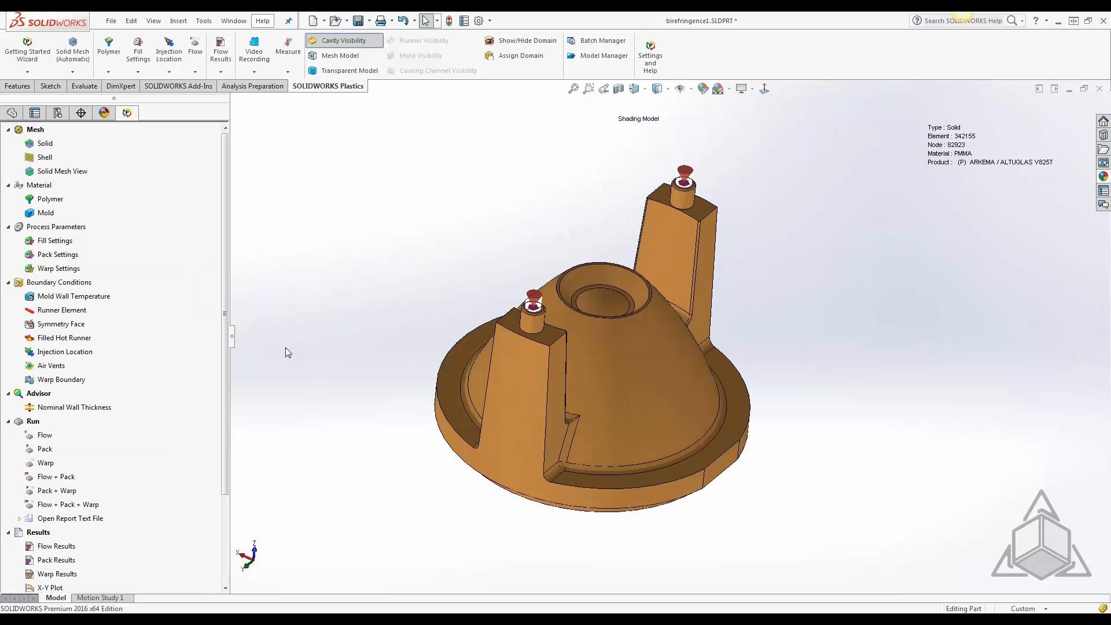
pyautogui.click(227, 497)
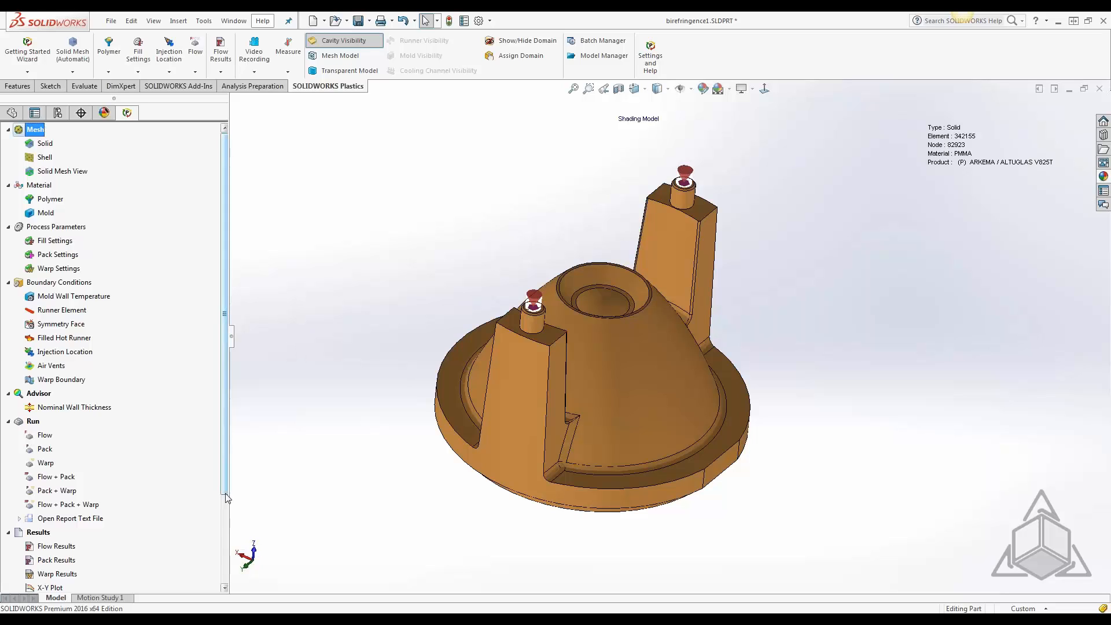
pyautogui.moveTo(227, 497); pyautogui.dragTo(225, 551)
pyautogui.rightClick(37, 503)
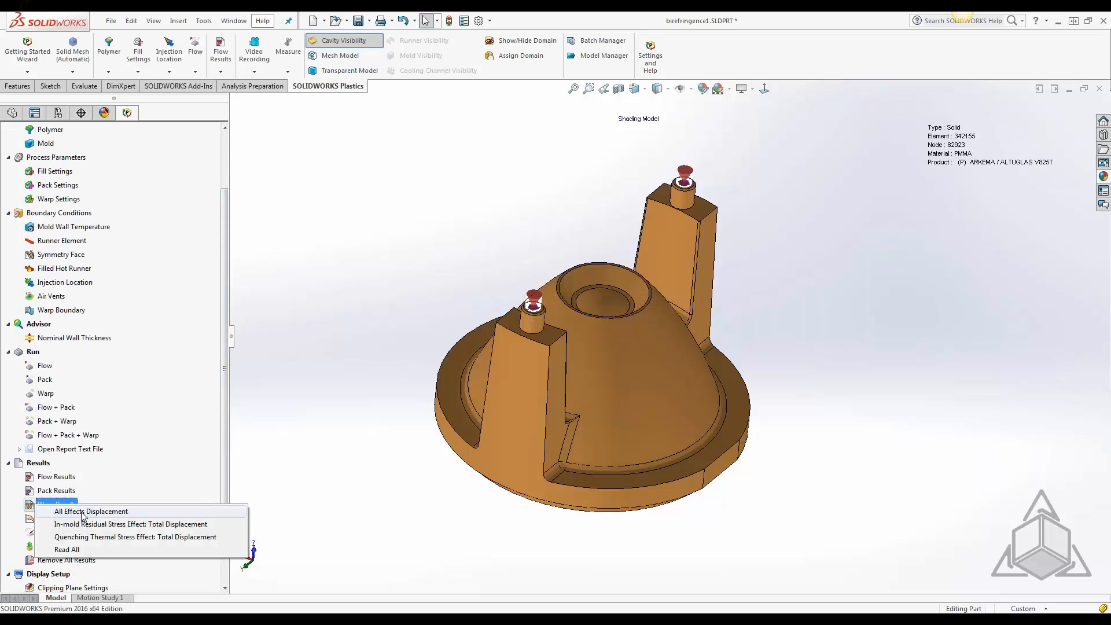
pyautogui.click(83, 512)
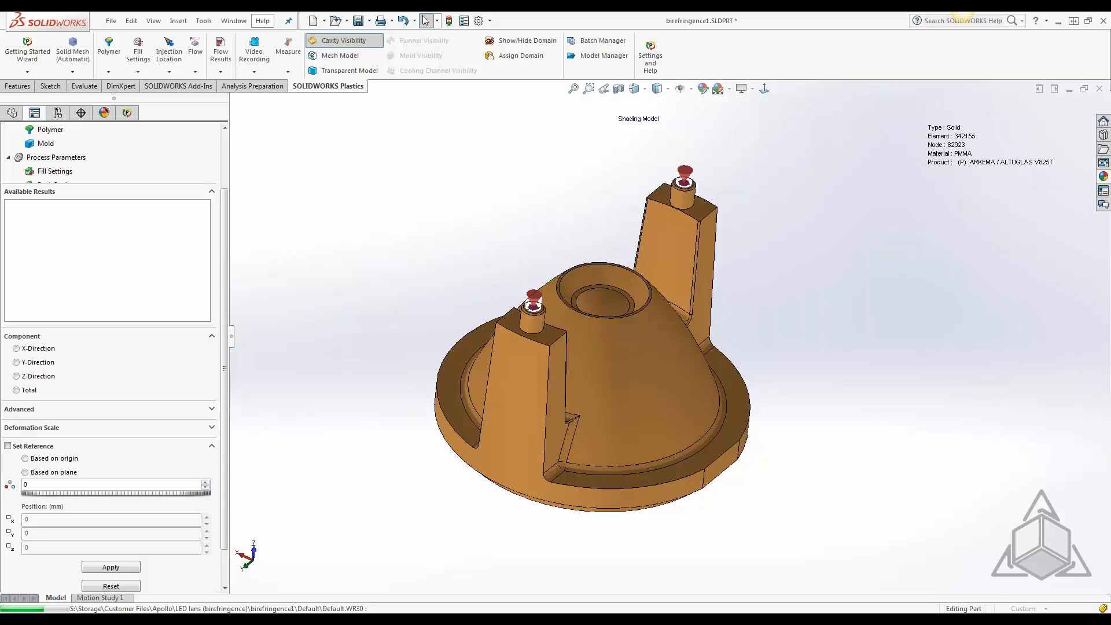
# Compare the X-Z, X-Y and Y-Z Plane Flow Stress-induced Birefringence plots in the reloaded warp results
pyautogui.click(109, 258)
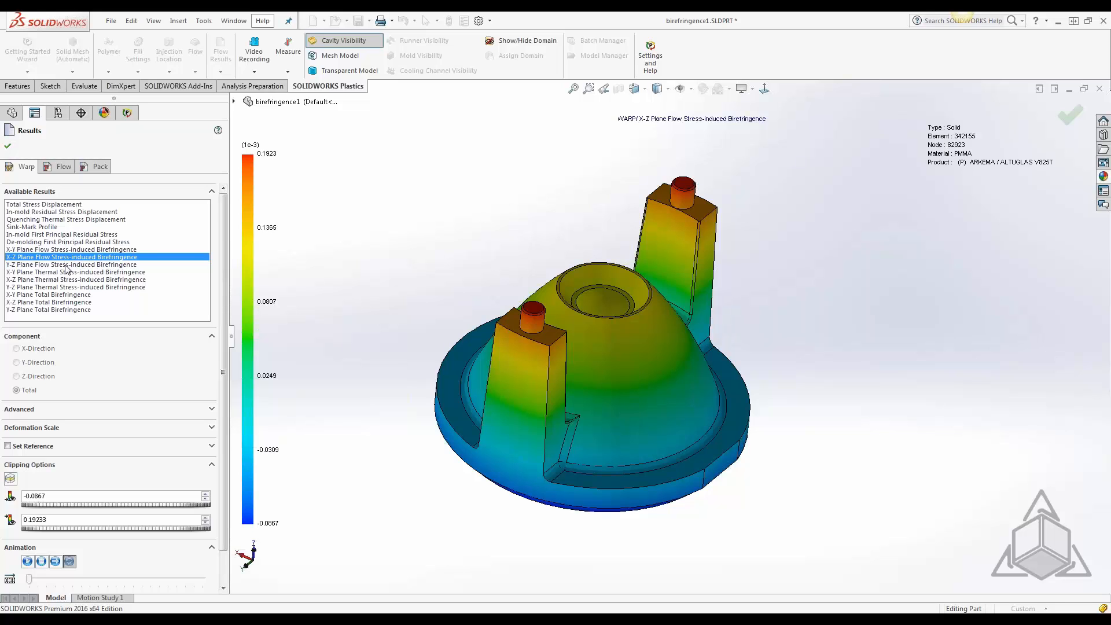
pyautogui.click(49, 253)
pyautogui.click(47, 265)
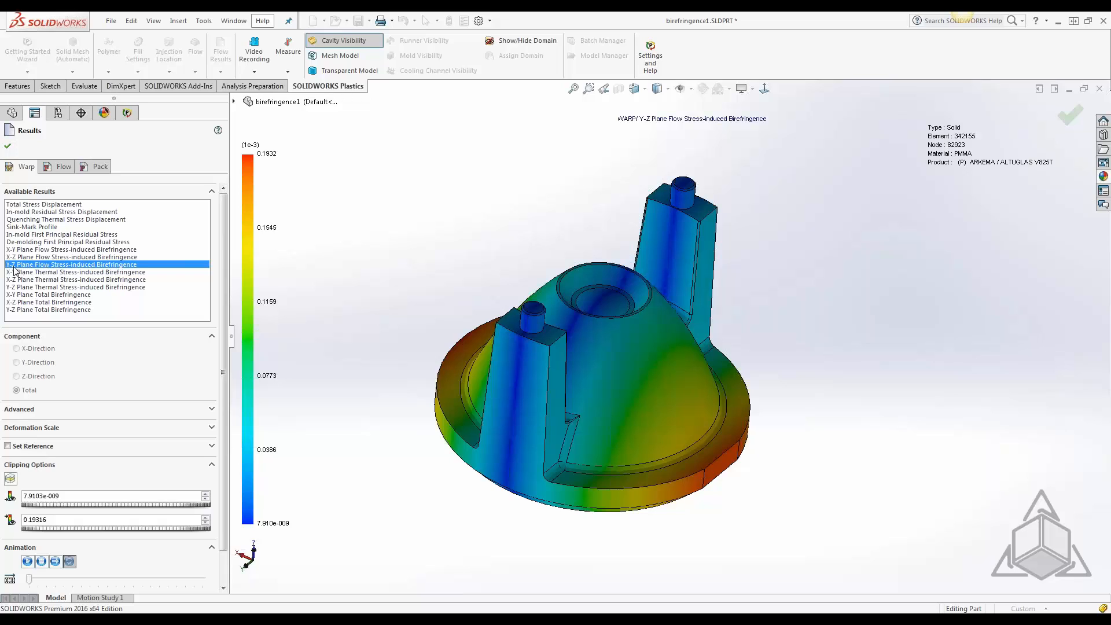
# Compare the X-Y, X-Z and Y-Z Plane Thermal Stress-induced Birefringence warp plots on the part
pyautogui.click(46, 272)
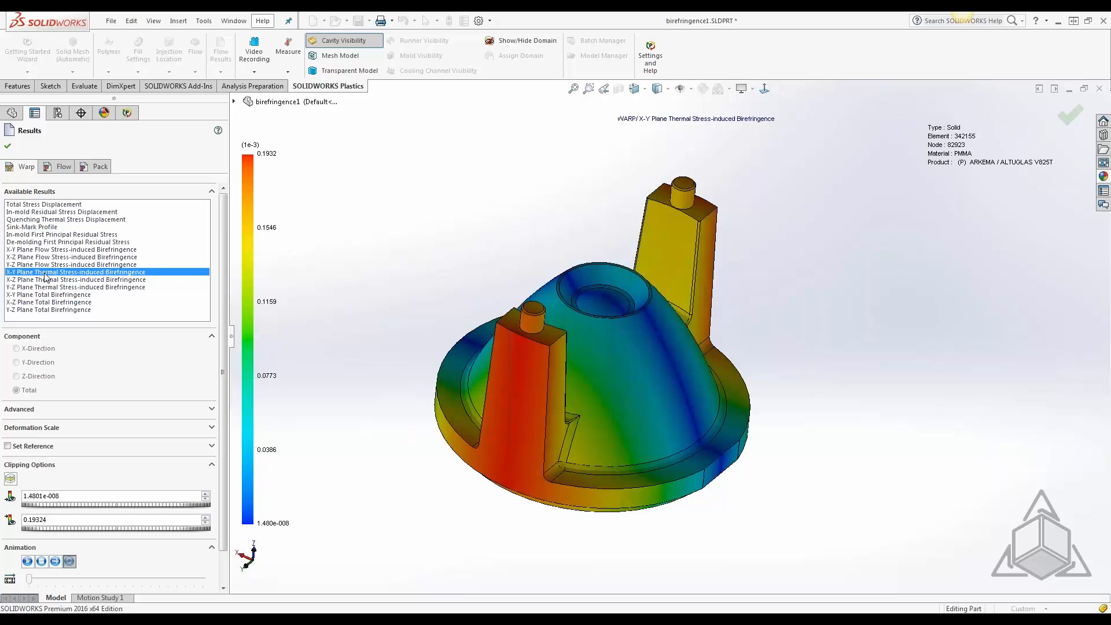
pyautogui.click(47, 280)
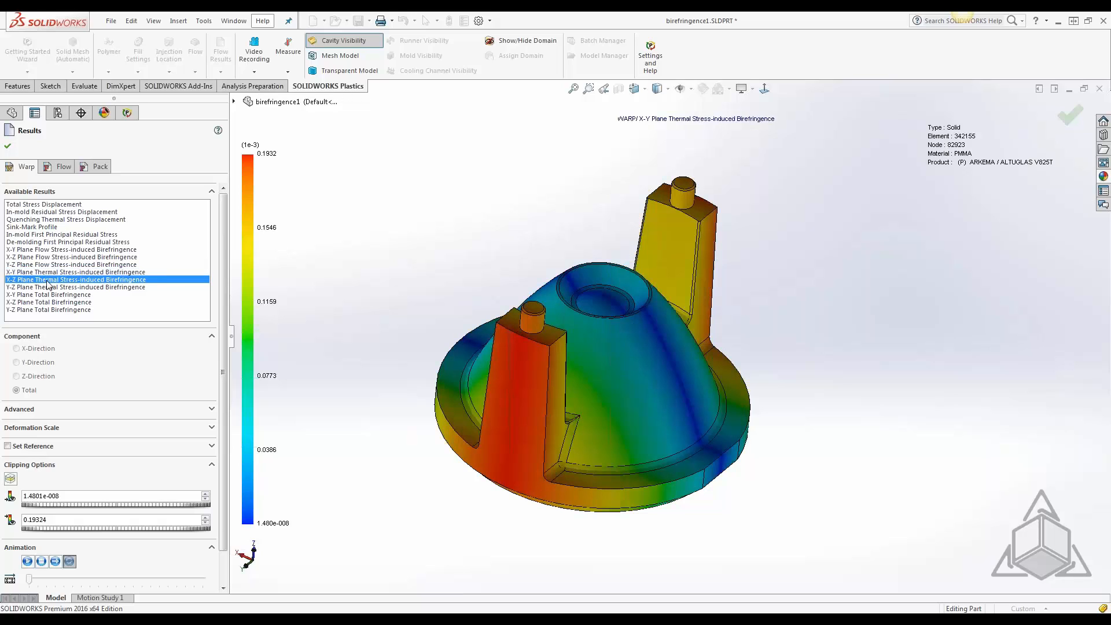
pyautogui.click(47, 287)
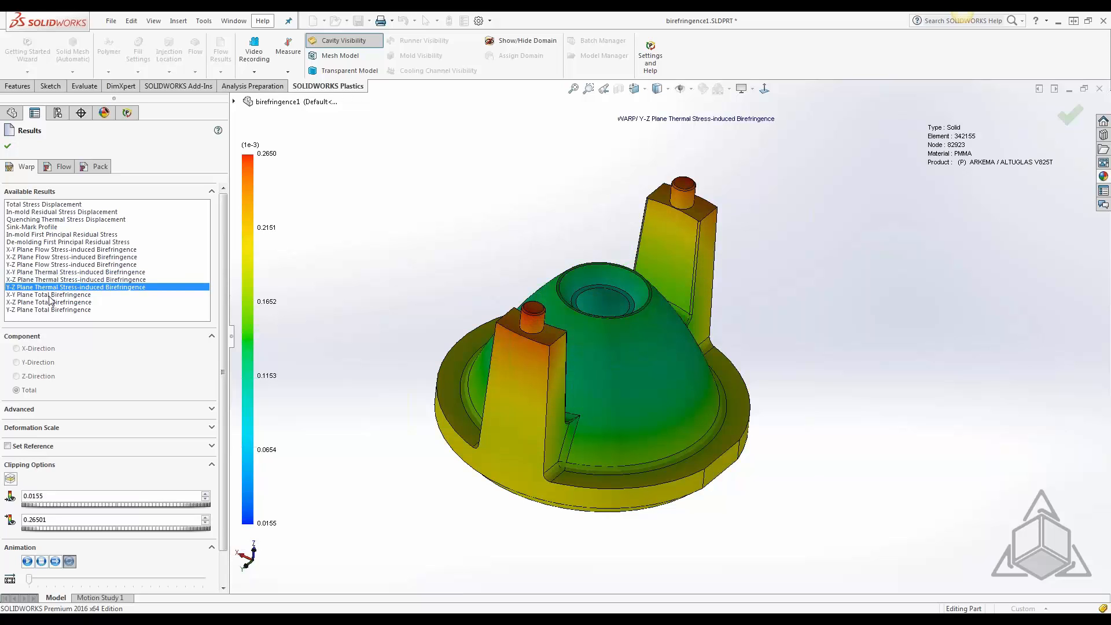
# Examine the X-Y, X-Z and Y-Z Plane Total Birefringence warp plots from several angles around the part
pyautogui.click(50, 295)
pyautogui.moveTo(636, 324); pyautogui.dragTo(582, 388, button='middle')
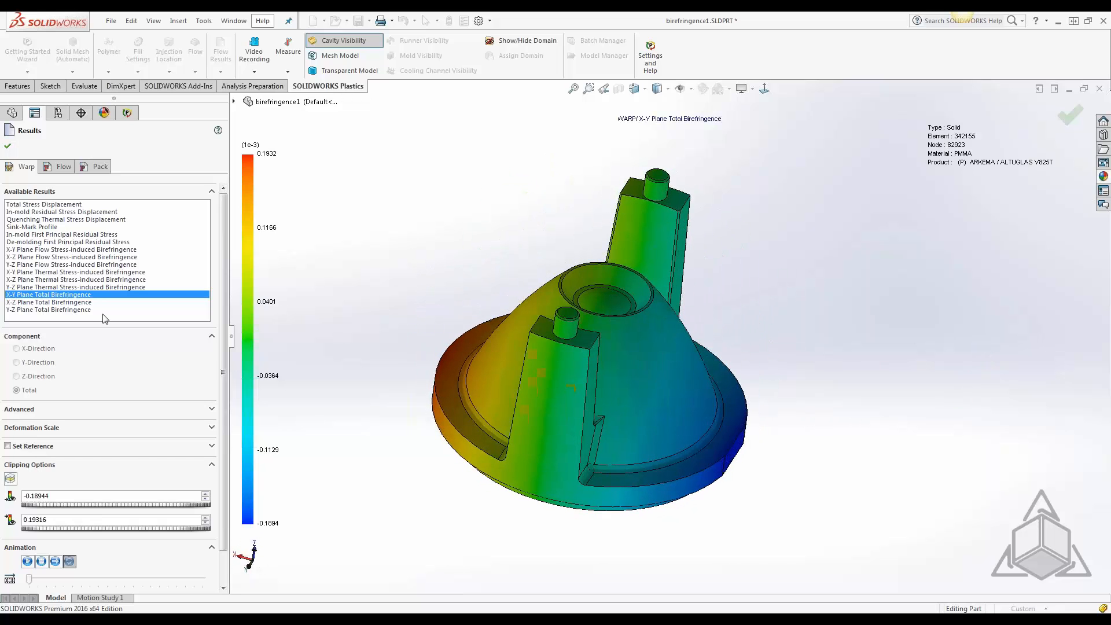
pyautogui.click(50, 302)
pyautogui.moveTo(774, 442); pyautogui.dragTo(749, 446, button='middle')
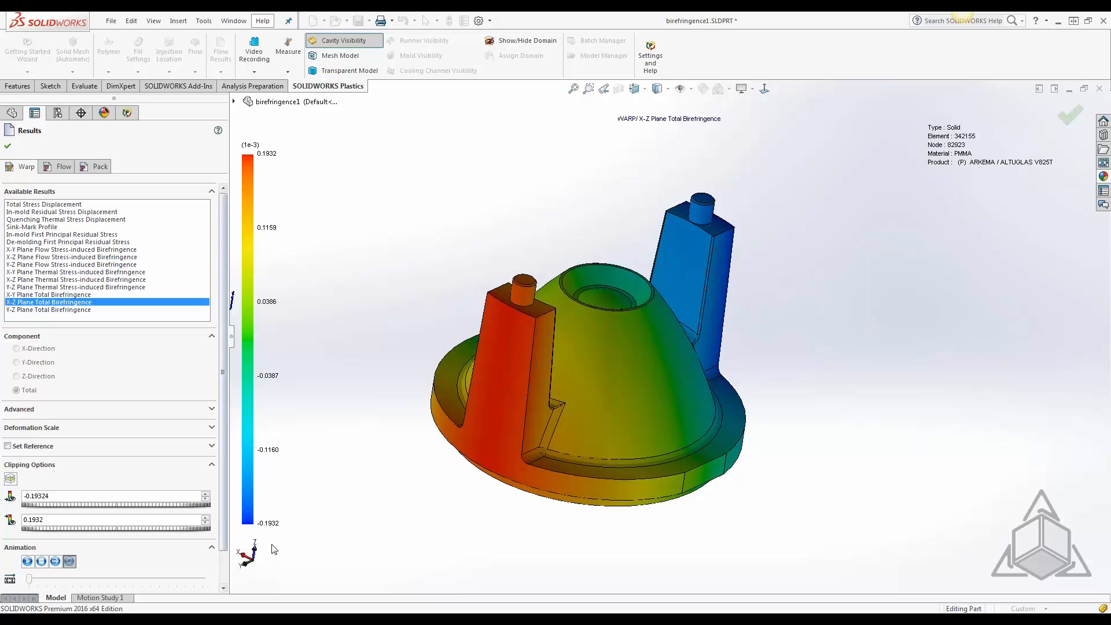
pyautogui.moveTo(424, 524); pyautogui.dragTo(474, 396, button='middle')
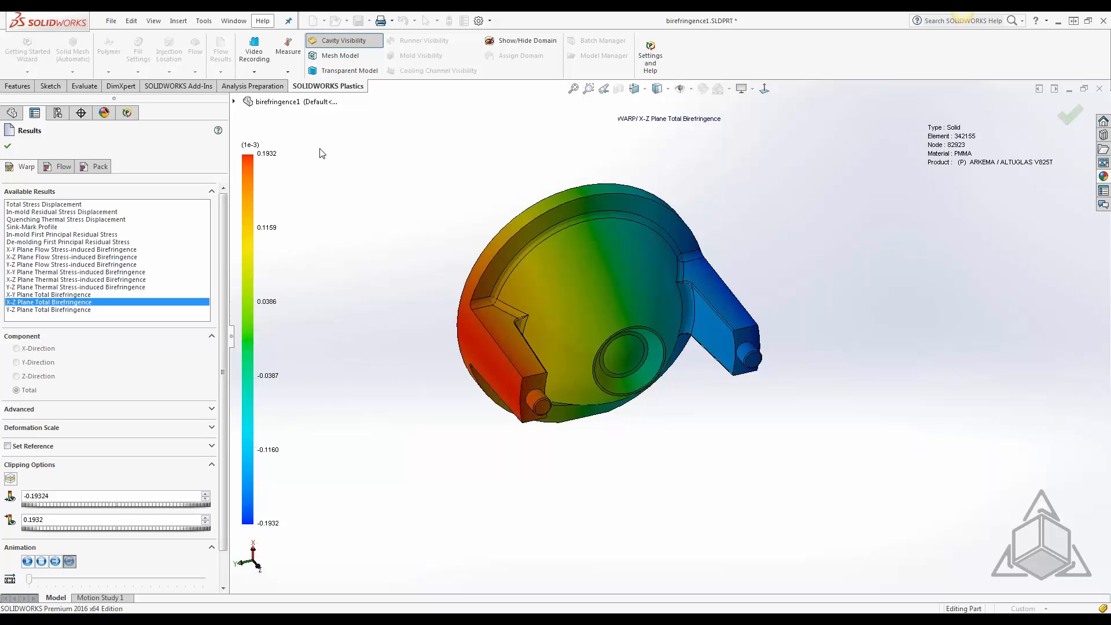
pyautogui.click(24, 310)
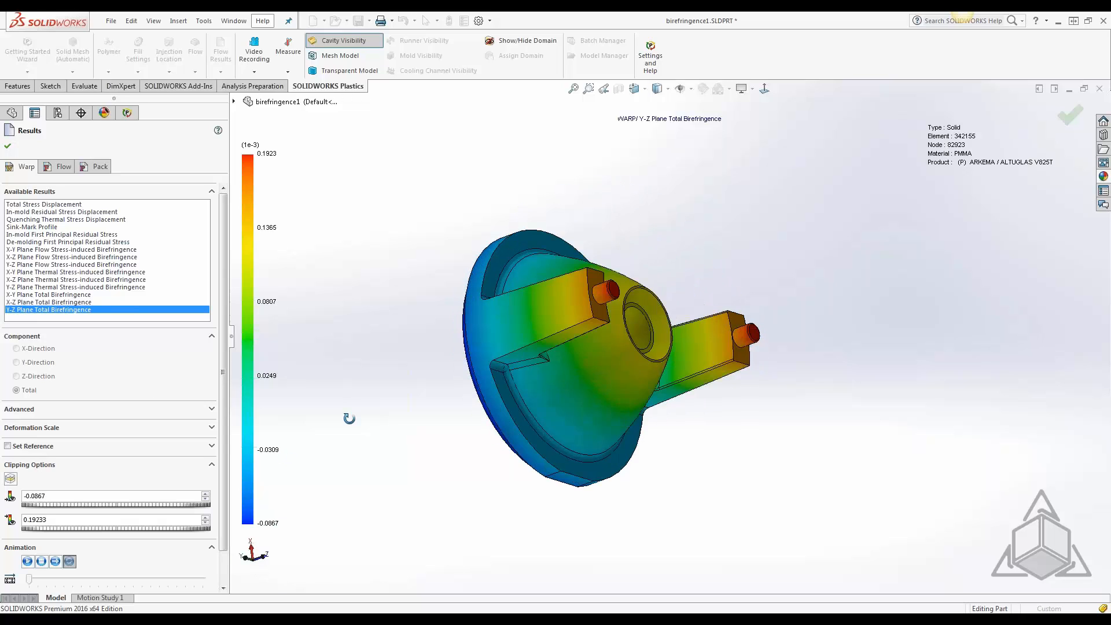
pyautogui.moveTo(349, 418); pyautogui.dragTo(370, 560, button='middle')
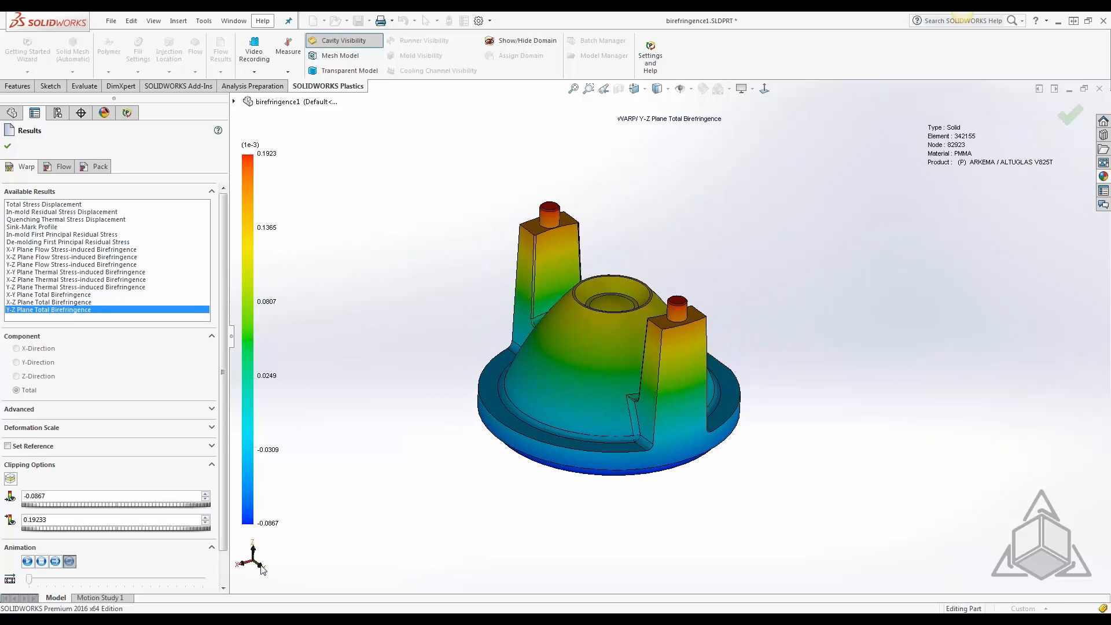
pyautogui.moveTo(402, 488); pyautogui.dragTo(445, 401, button='middle')
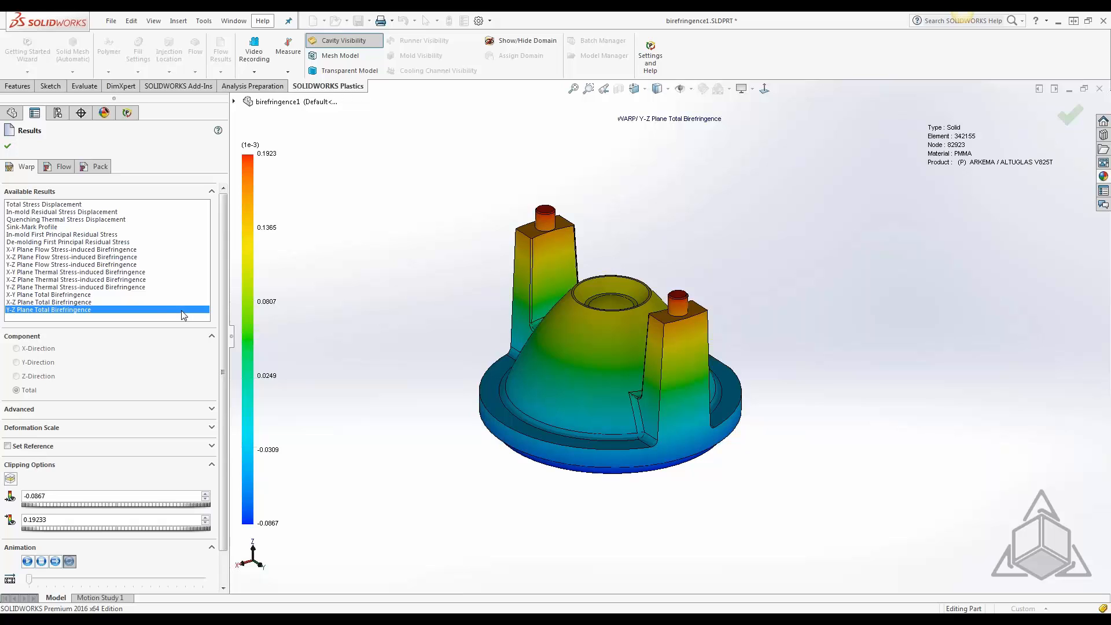
# Revisit the X-Y, X-Z and Y-Z Plane Flow Stress-induced Birefringence plots and inspect the dome and base rim
pyautogui.click(39, 250)
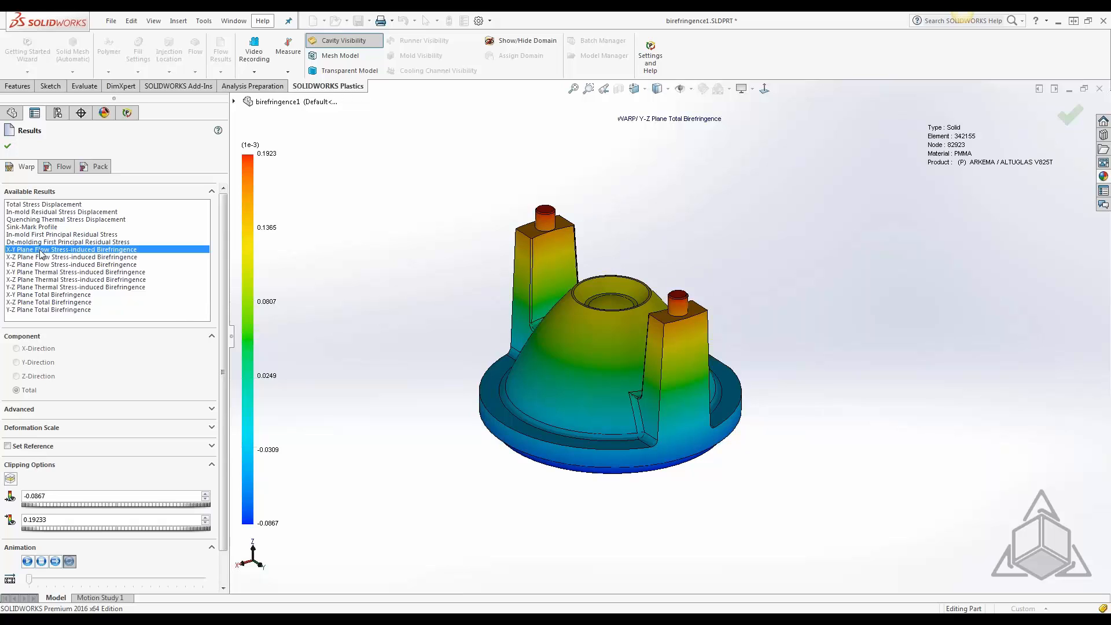
pyautogui.click(45, 257)
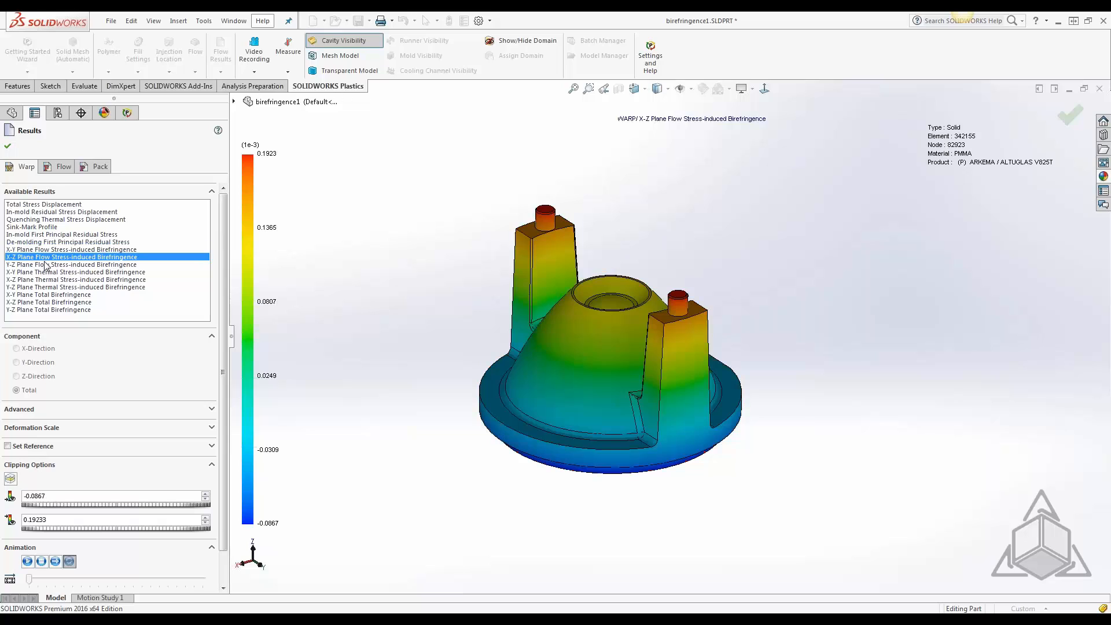
pyautogui.click(47, 266)
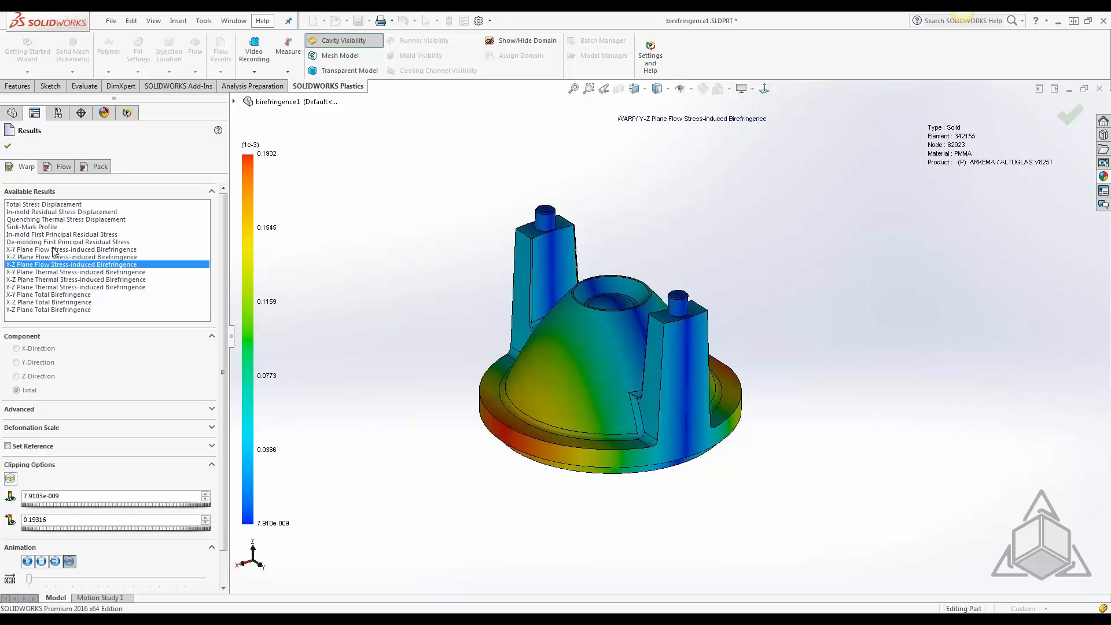
pyautogui.click(53, 253)
pyautogui.moveTo(742, 432); pyautogui.dragTo(745, 458, button='middle')
pyautogui.click(124, 257)
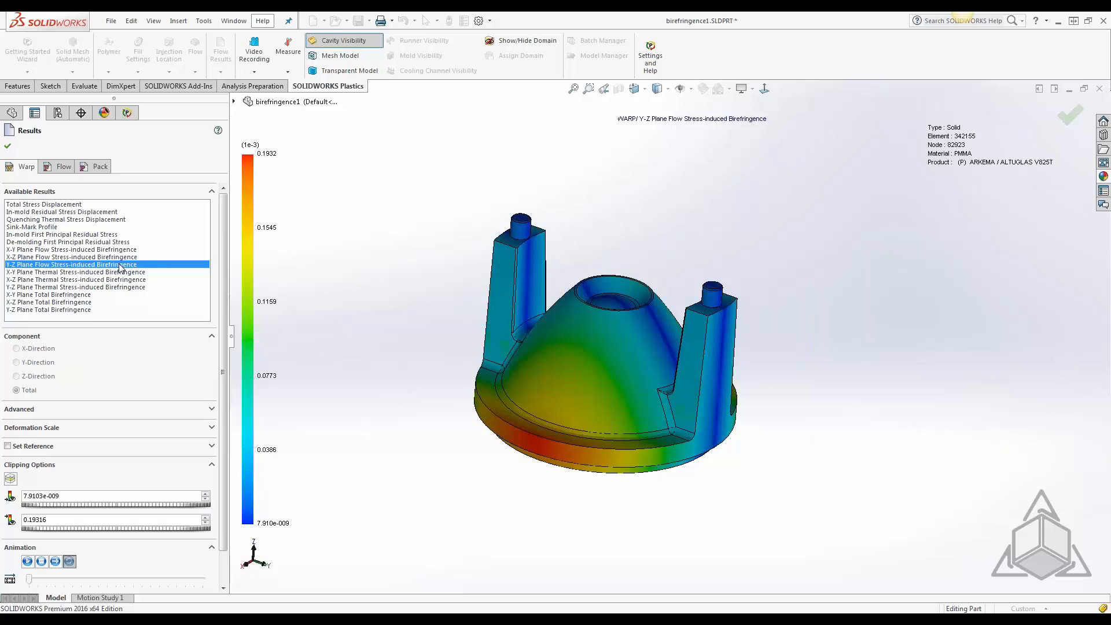
pyautogui.moveTo(566, 445); pyautogui.dragTo(593, 503, button='middle')
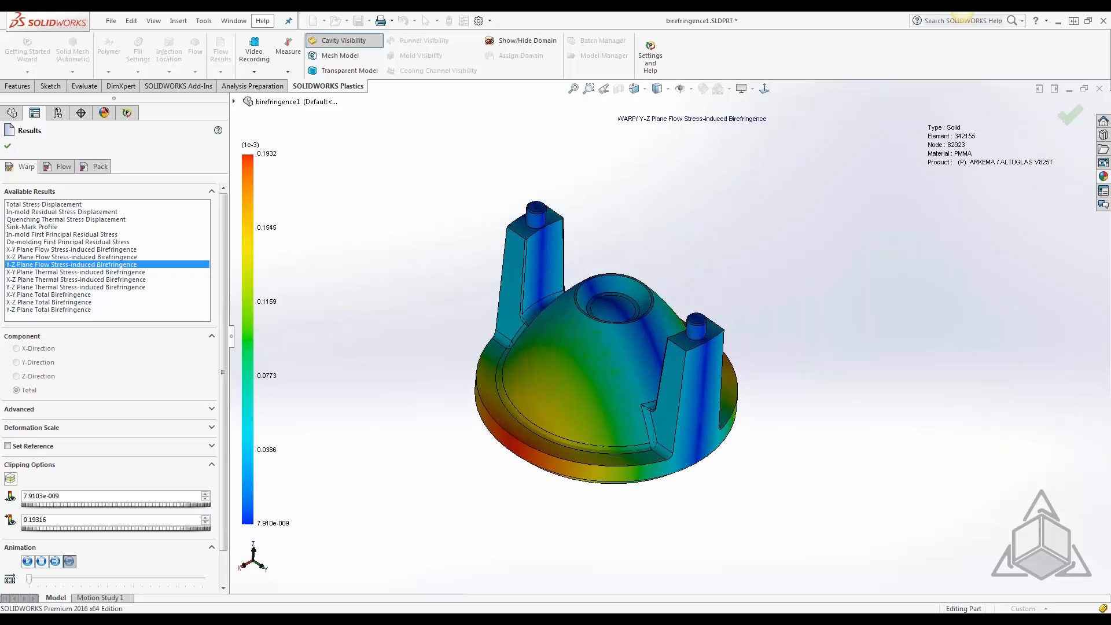
# Review the Thermal Stress-induced Birefringence plots once more for the X-Y, X-Z and Y-Z planes
pyautogui.click(55, 272)
pyautogui.click(55, 279)
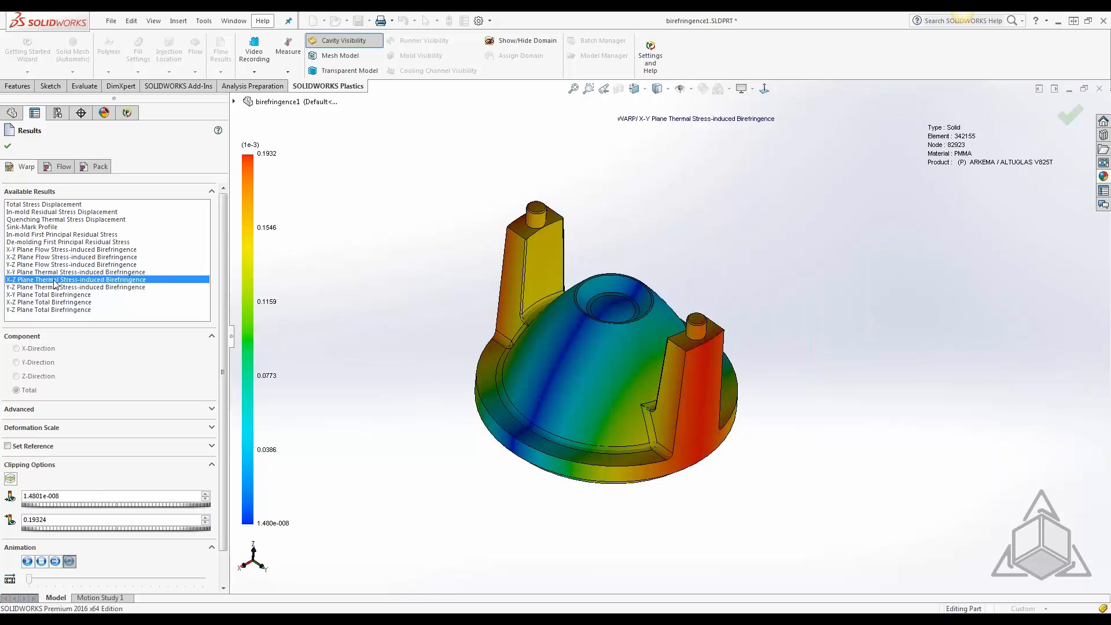
pyautogui.click(55, 289)
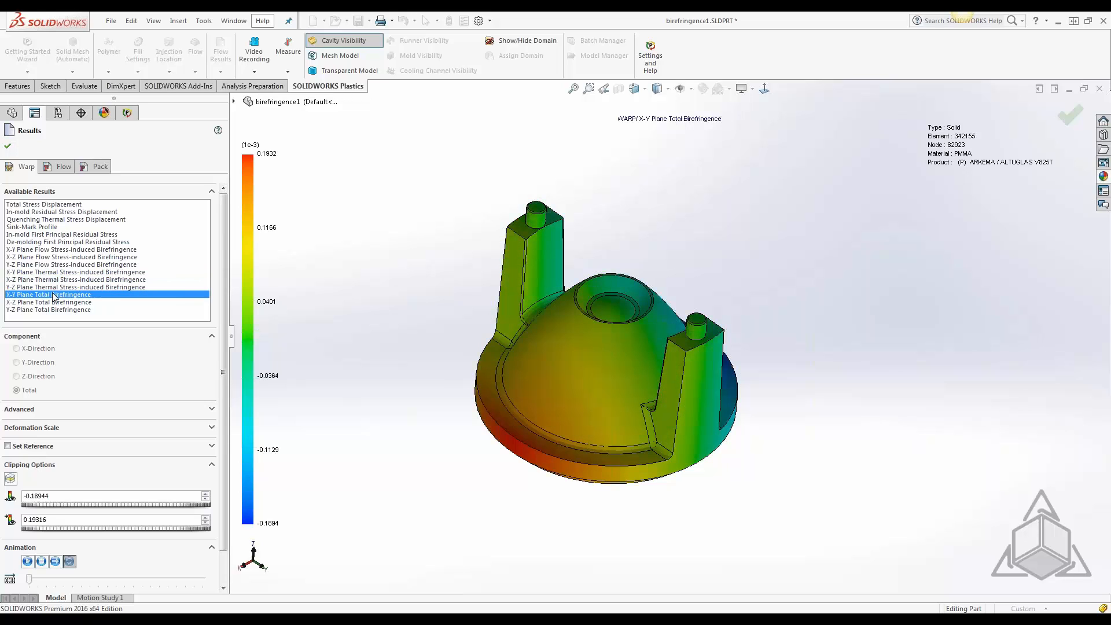
# Review the X-Z and Y-Z Plane Total Birefringence plots and switch to the Birefringence Explained slide show in PowerPoint
pyautogui.click(52, 302)
pyautogui.click(51, 309)
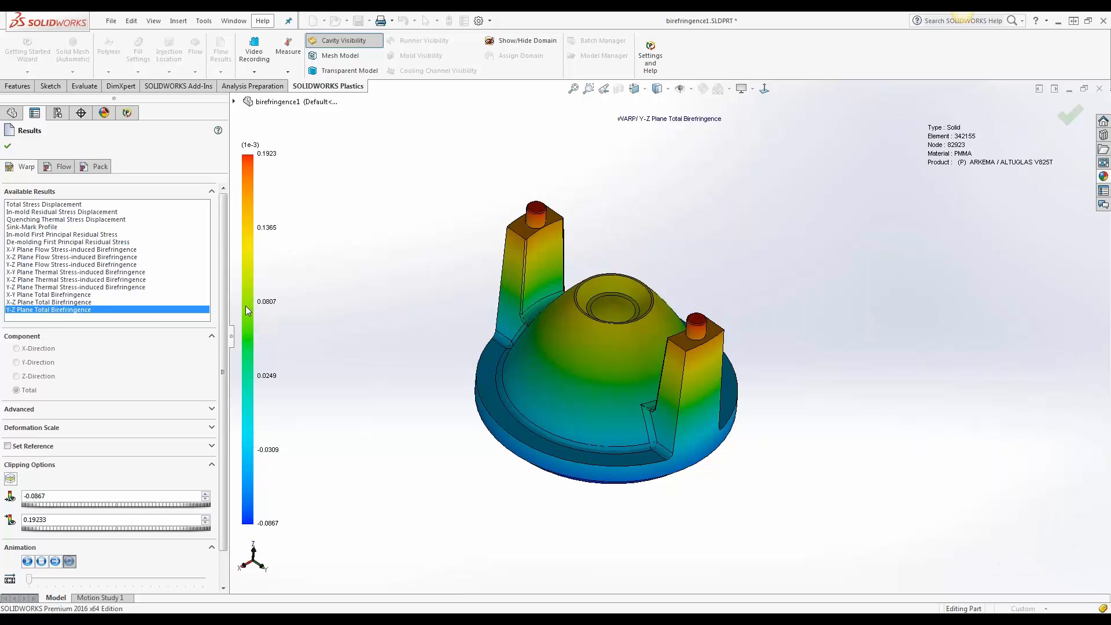
pyautogui.hotkey('alt', 'Tab')
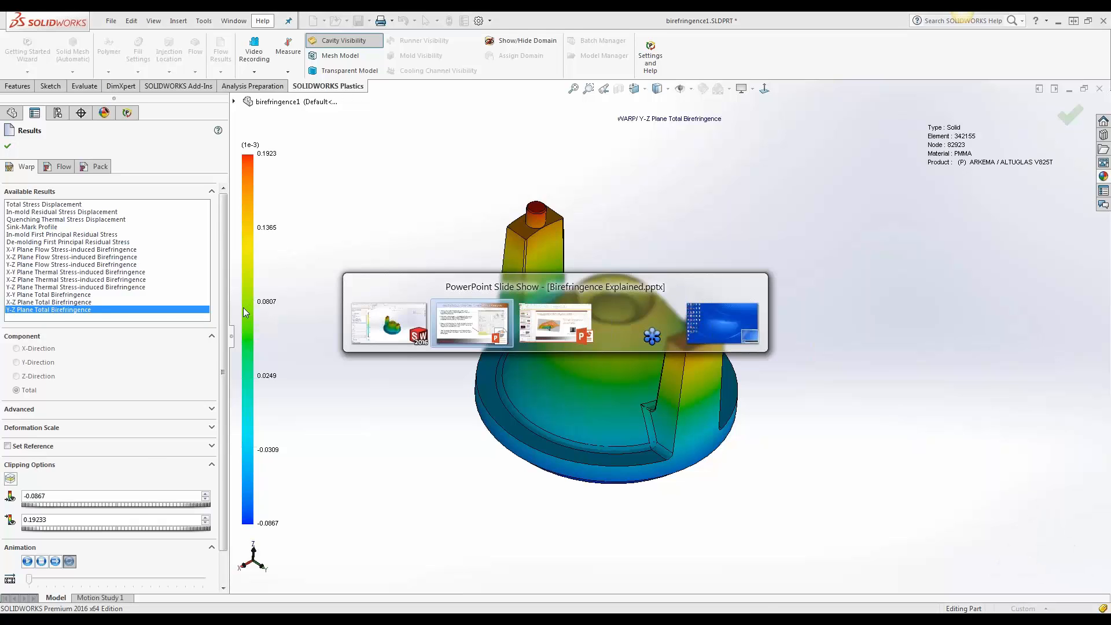